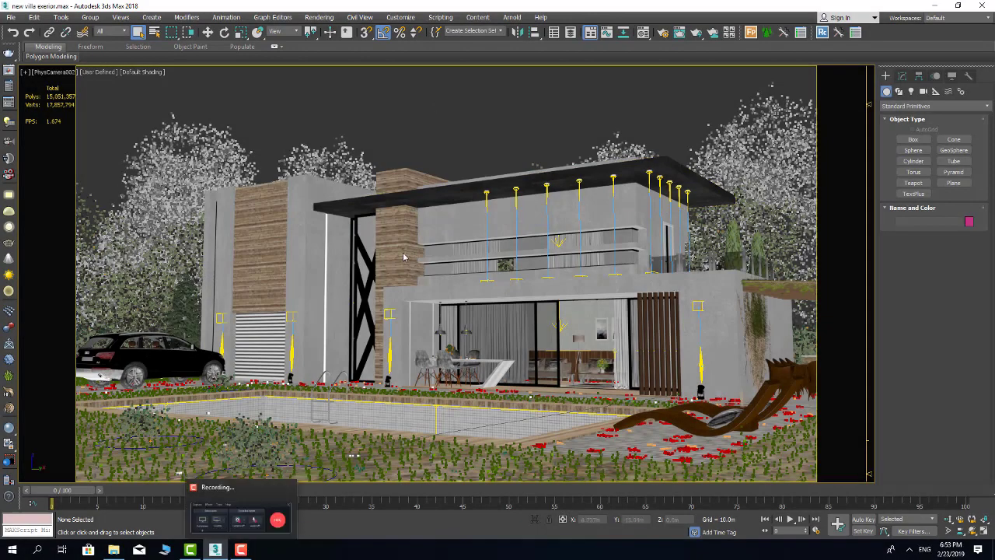
Select the lounger, then frame the pergola and the outdoor dining table in turn.
{"action": "left_click", "coordinate": [719, 412]}
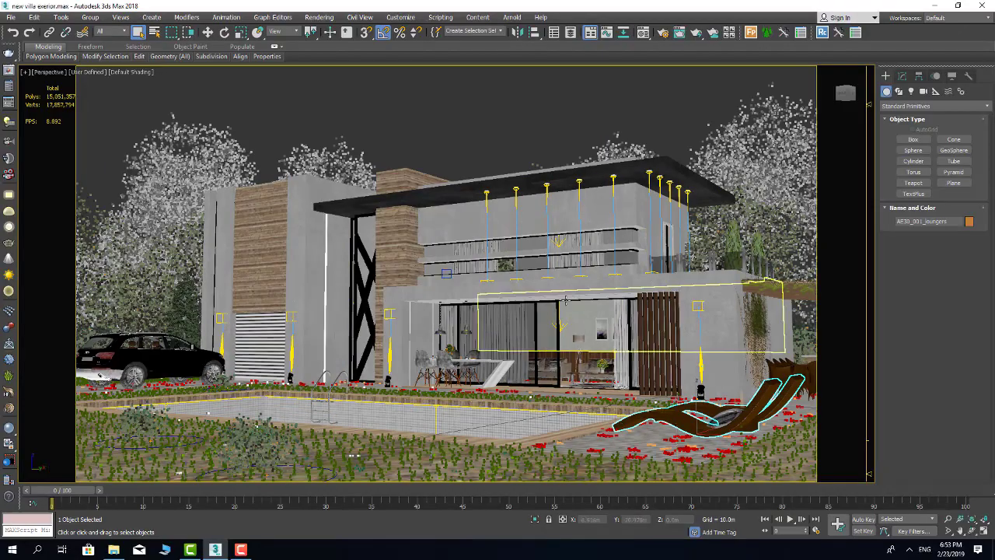
{"action": "left_click", "coordinate": [846, 95]}
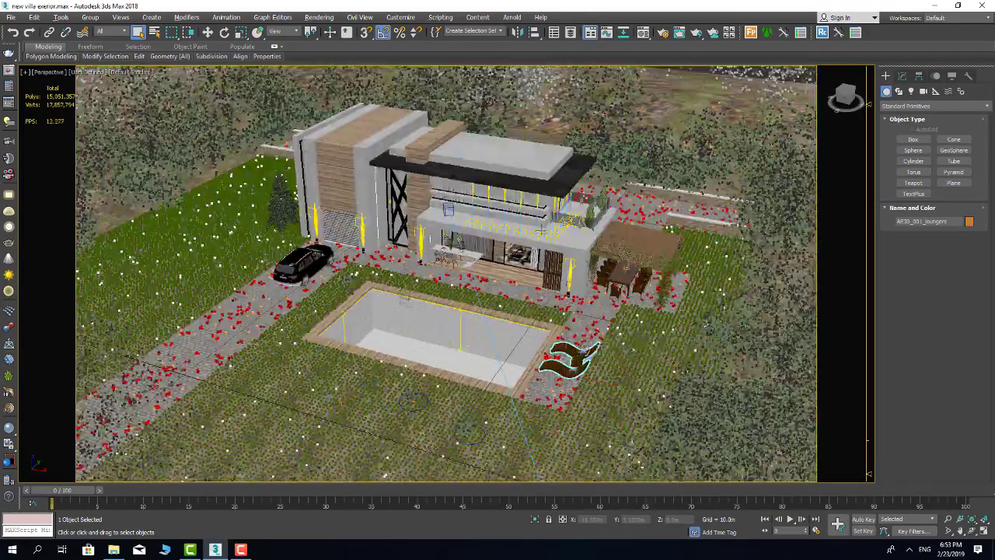
{"action": "left_click", "coordinate": [634, 237]}
{"action": "key", "text": "z"}
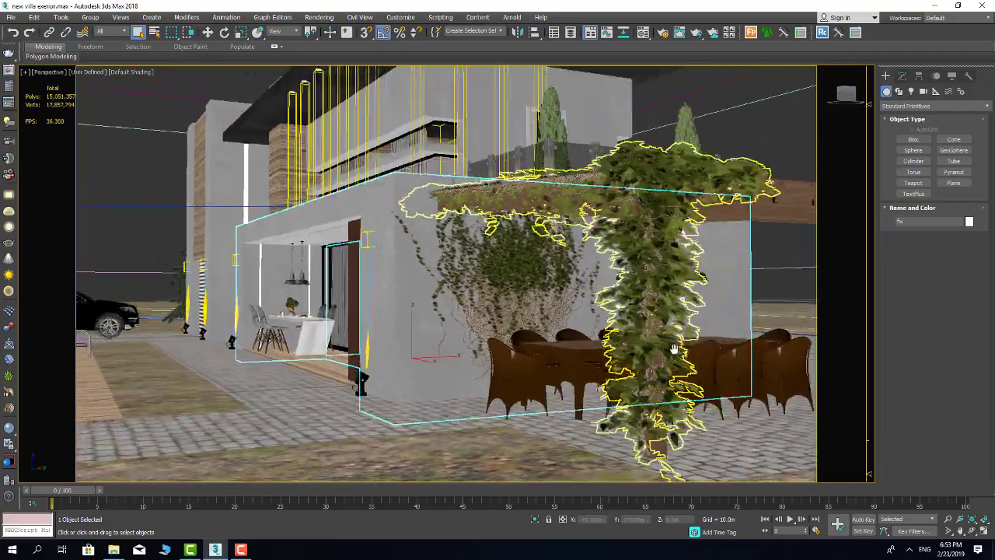
{"action": "left_click", "coordinate": [675, 349]}
{"action": "key", "text": "z"}
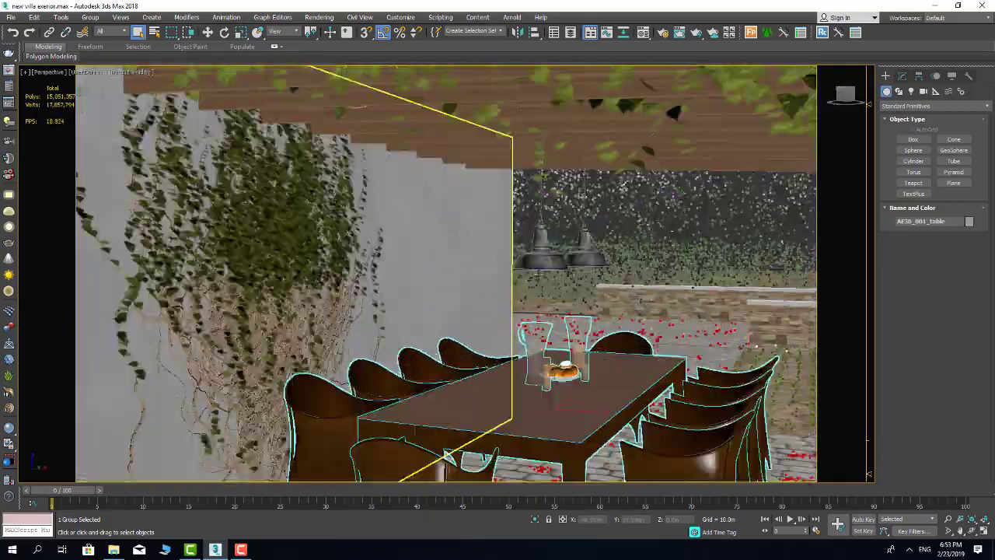
Zoom in on the hanging lamp above the table and show its light parameters.
{"action": "left_click", "coordinate": [538, 264]}
{"action": "key", "text": "z"}
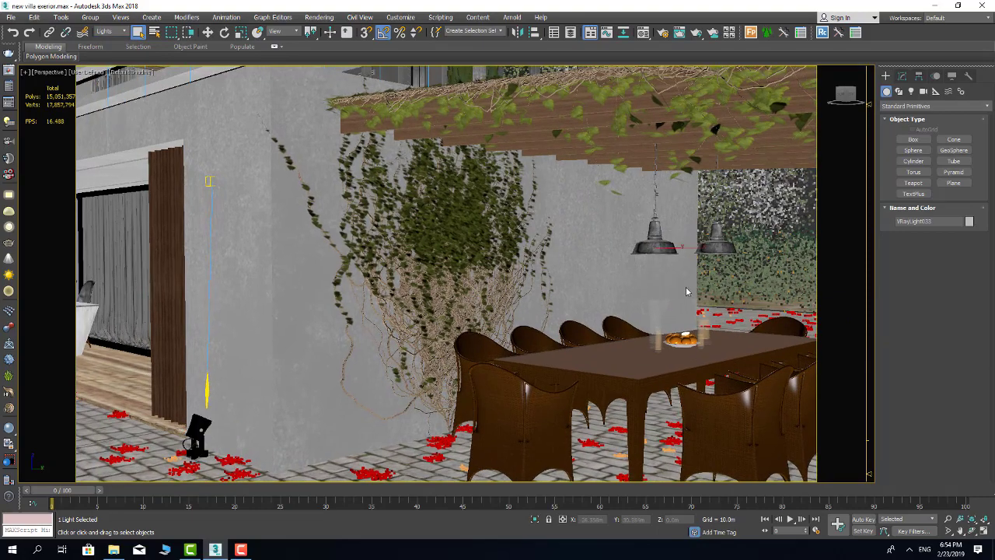
{"action": "key", "text": "z"}
{"action": "left_click", "coordinate": [902, 75]}
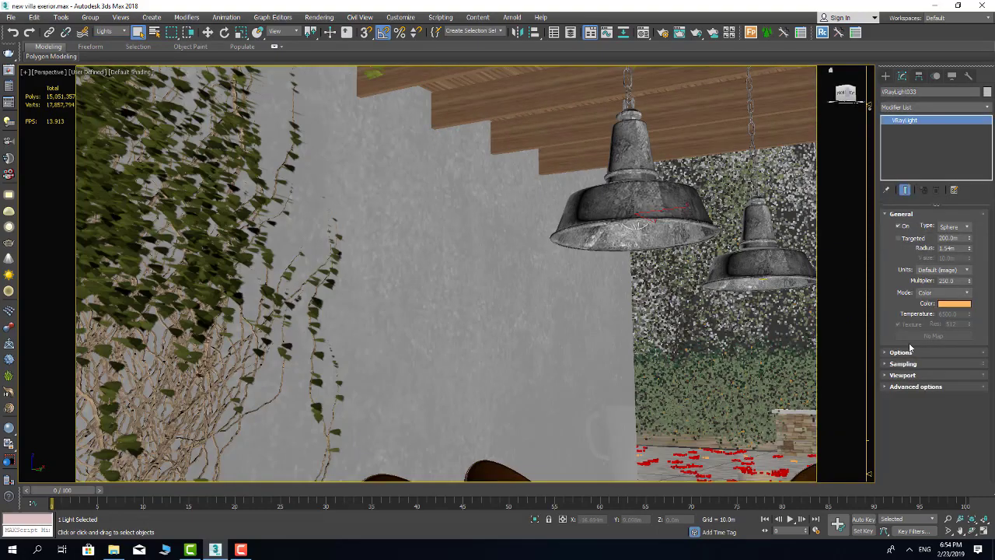
{"action": "scroll", "coordinate": [839, 312], "scroll_direction": "down", "scroll_amount": 10}
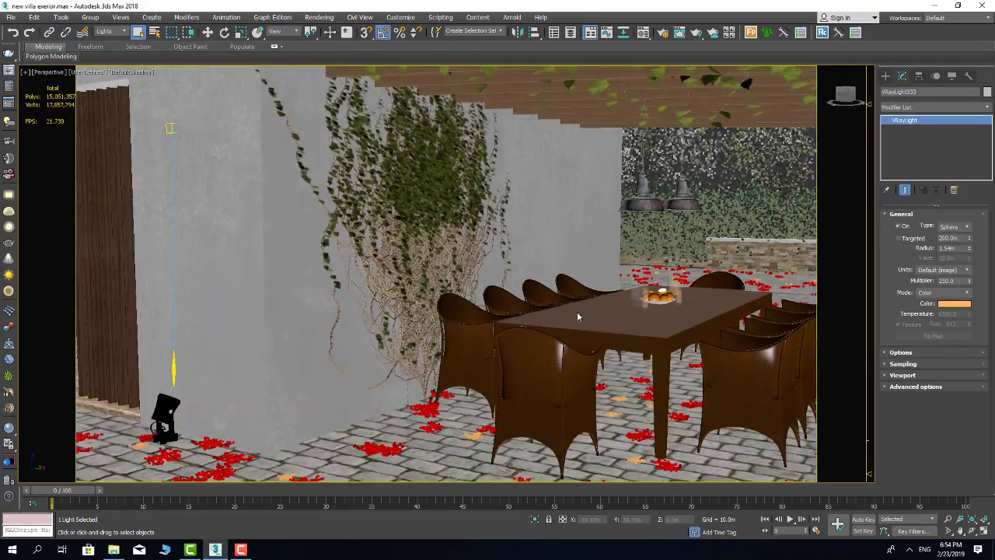
{"action": "middle_click_drag", "start_coordinate": [577, 311], "coordinate": [352, 217]}
Select and frame the photometric light by the bollard, reviewing its settings.
{"action": "left_click", "coordinate": [414, 332]}
{"action": "key", "text": "z"}
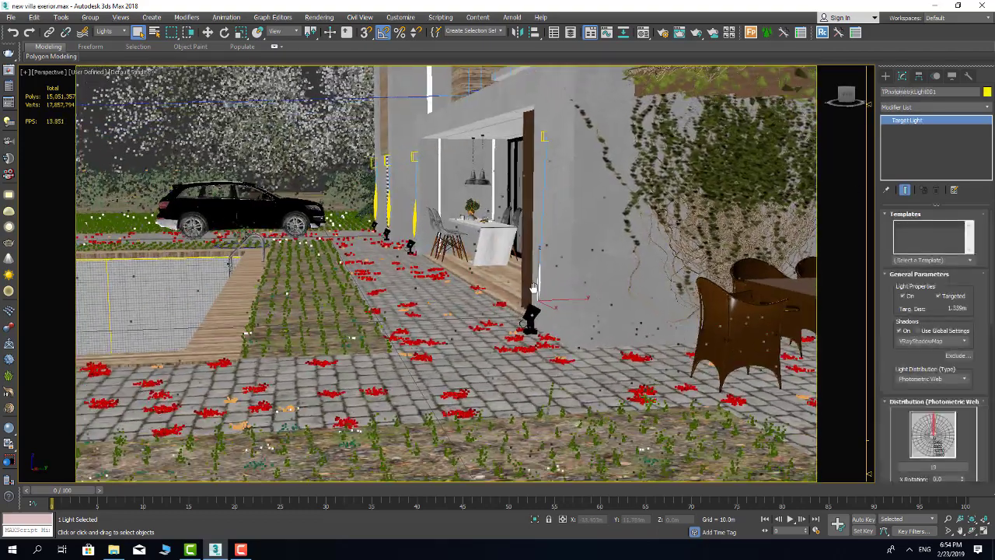
{"action": "scroll", "coordinate": [902, 389], "scroll_direction": "down", "scroll_amount": 3}
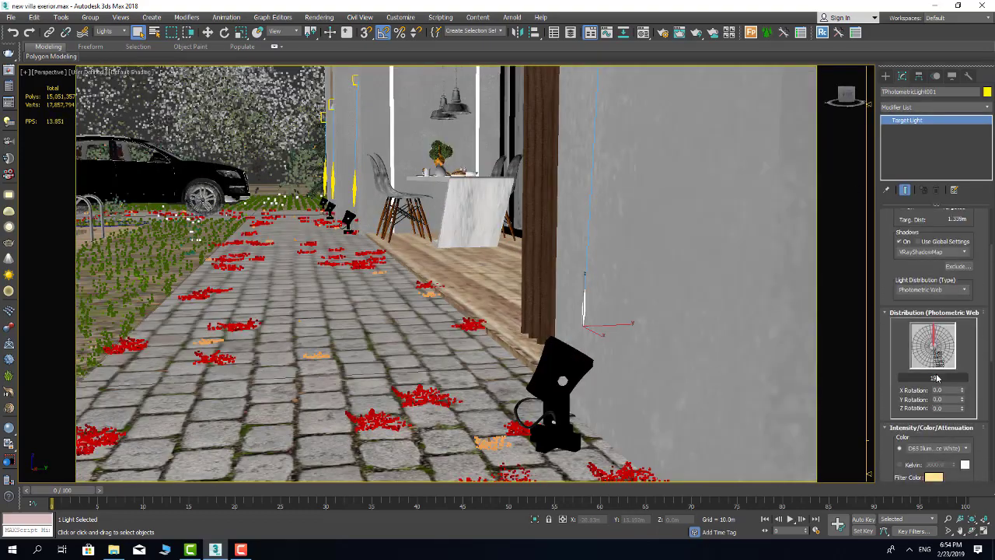
{"action": "scroll", "coordinate": [544, 233], "scroll_direction": "down", "scroll_amount": 5}
{"action": "scroll", "coordinate": [544, 233], "scroll_direction": "down", "scroll_amount": 5}
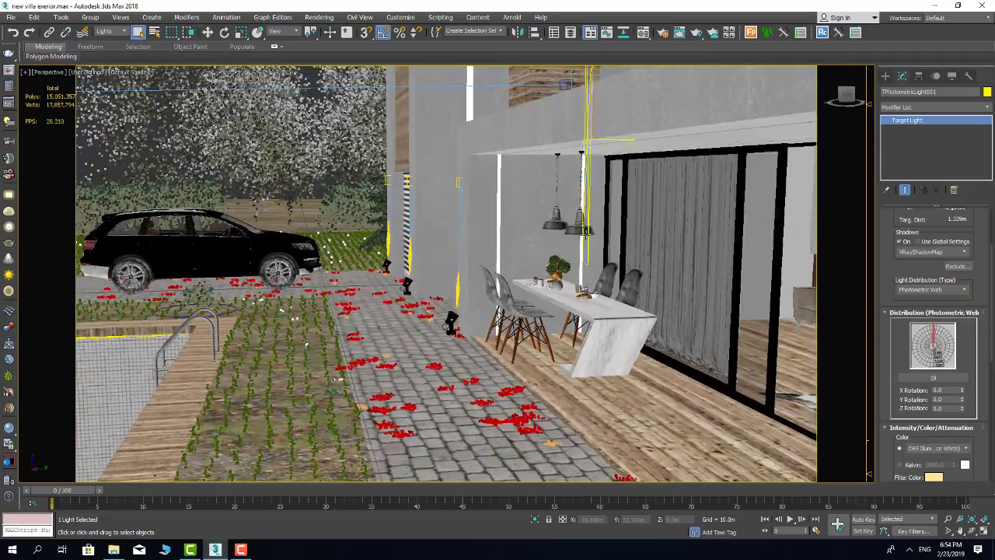
Inspect the sphere lights inside both hanging lamps over the dining table.
{"action": "left_click", "coordinate": [568, 174]}
{"action": "key", "text": "z"}
{"action": "scroll", "coordinate": [568, 174], "scroll_direction": "down", "scroll_amount": 3}
{"action": "scroll", "coordinate": [505, 179], "scroll_direction": "down", "scroll_amount": 3}
{"action": "left_click", "coordinate": [483, 160]}
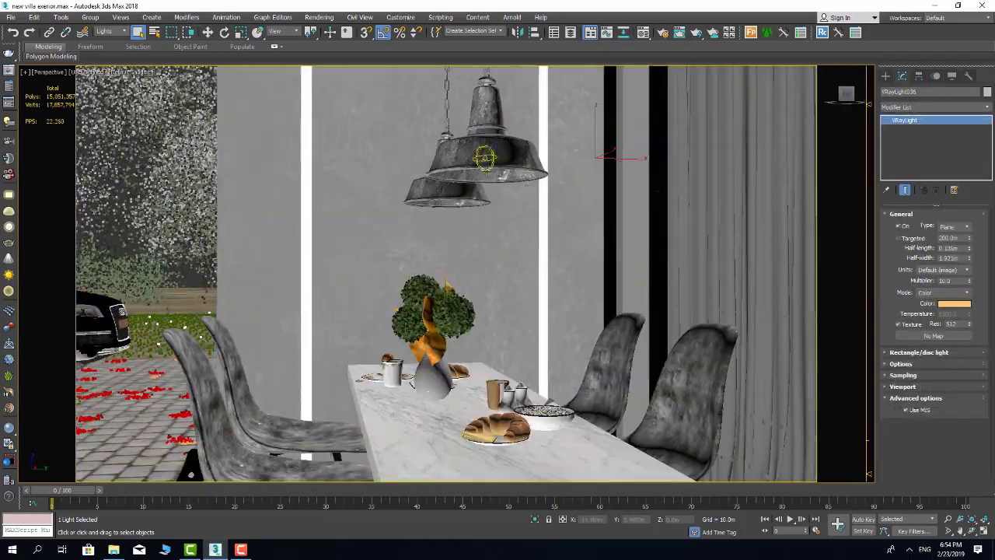
{"action": "key", "text": "z"}
{"action": "scroll", "coordinate": [498, 210], "scroll_direction": "down", "scroll_amount": 3}
{"action": "middle_click_drag", "start_coordinate": [498, 211], "coordinate": [471, 249], "text": "alt"}
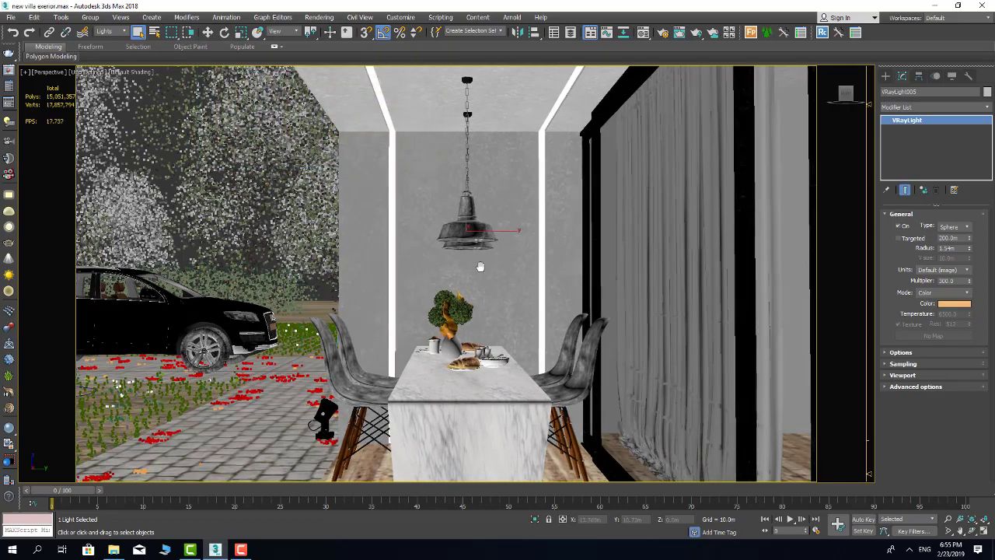
Select the photometric light on the grey wall and review its colour settings.
{"action": "middle_click_drag", "start_coordinate": [480, 267], "coordinate": [402, 313], "text": "alt"}
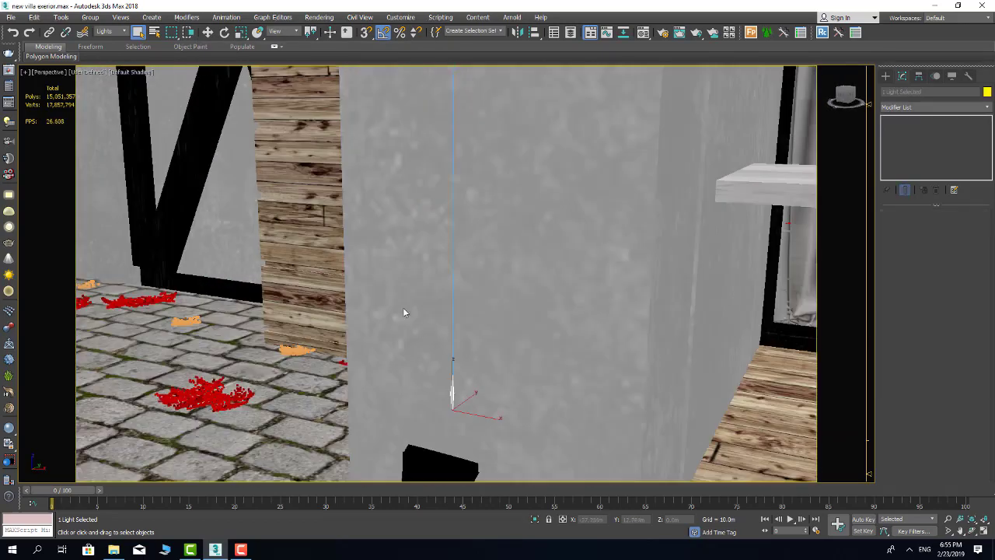
{"action": "scroll", "coordinate": [403, 313], "scroll_direction": "down", "scroll_amount": 5}
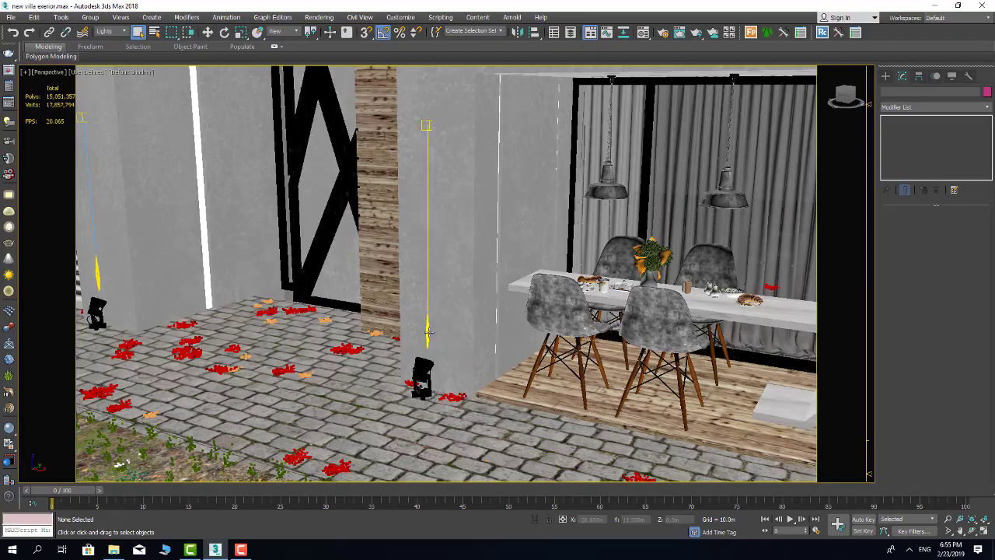
{"action": "left_click", "coordinate": [429, 333]}
{"action": "scroll", "coordinate": [893, 412], "scroll_direction": "down", "scroll_amount": 3}
{"action": "left_click", "coordinate": [413, 159]}
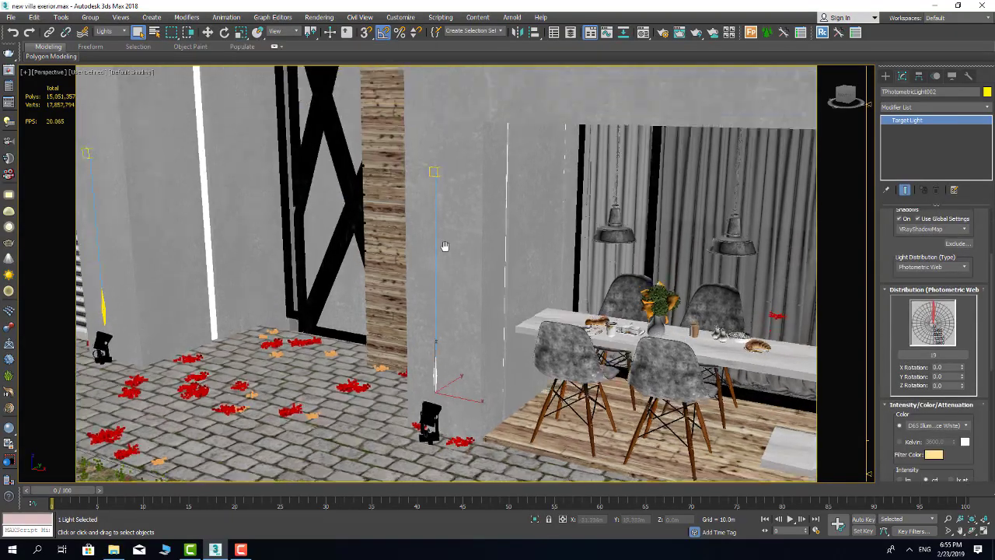
{"action": "scroll", "coordinate": [444, 249], "scroll_direction": "down", "scroll_amount": 5}
{"action": "mouse_move", "coordinate": [444, 249]}
{"action": "middle_mouse_down", "text": "alt"}
{"action": "mouse_move", "coordinate": [536, 314]}
{"action": "mouse_move", "coordinate": [633, 316]}
{"action": "mouse_move", "coordinate": [533, 269]}
{"action": "middle_mouse_up", "text": "alt"}
Select the light on the wood-clad column and orbit to face the facade.
{"action": "left_click", "coordinate": [533, 269]}
{"action": "scroll", "coordinate": [534, 269], "scroll_direction": "up", "scroll_amount": 3}
{"action": "key", "text": "w"}
{"action": "middle_click_drag", "start_coordinate": [900, 374], "coordinate": [357, 290], "text": "alt"}
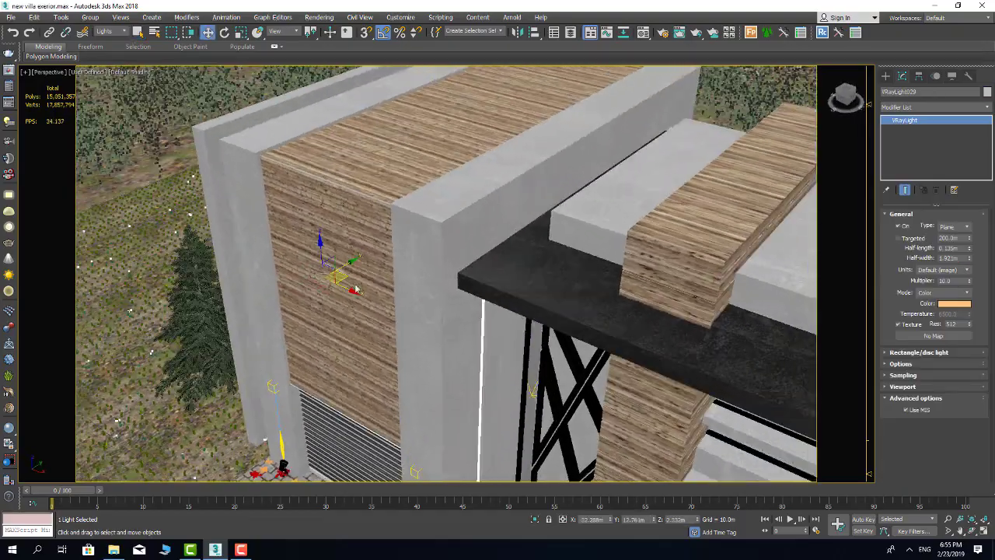
{"action": "mouse_move", "coordinate": [289, 353]}
{"action": "middle_mouse_down", "text": "alt"}
{"action": "mouse_move", "coordinate": [500, 289]}
{"action": "mouse_move", "coordinate": [493, 278]}
{"action": "mouse_move", "coordinate": [427, 281]}
{"action": "mouse_move", "coordinate": [525, 244]}
{"action": "middle_mouse_up", "text": "alt"}
{"action": "scroll", "coordinate": [493, 278], "scroll_direction": "up", "scroll_amount": 3}
{"action": "mouse_move", "coordinate": [529, 291]}
{"action": "middle_mouse_down", "text": "alt"}
{"action": "mouse_move", "coordinate": [567, 237]}
{"action": "mouse_move", "coordinate": [584, 350]}
{"action": "mouse_move", "coordinate": [549, 226]}
{"action": "middle_mouse_up", "text": "alt"}
Check the pool-edge light, the IES light under the roof and the plane light above the glass doors.
{"action": "left_click", "coordinate": [567, 238]}
{"action": "scroll", "coordinate": [585, 350], "scroll_direction": "down", "scroll_amount": 5}
{"action": "left_click", "coordinate": [549, 225]}
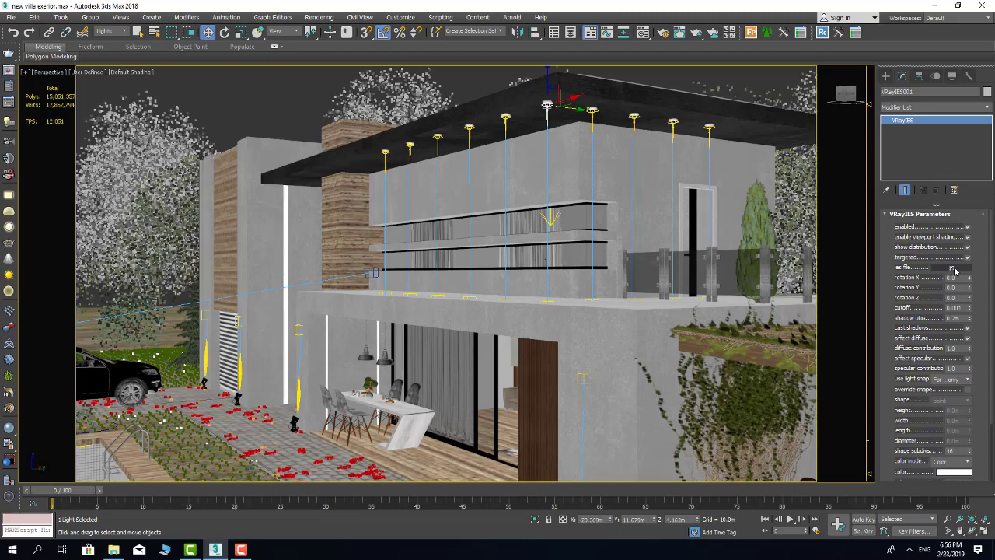
{"action": "scroll", "coordinate": [677, 241], "scroll_direction": "up", "scroll_amount": 3}
{"action": "scroll", "coordinate": [591, 311], "scroll_direction": "up", "scroll_amount": 3}
{"action": "left_click", "coordinate": [537, 280]}
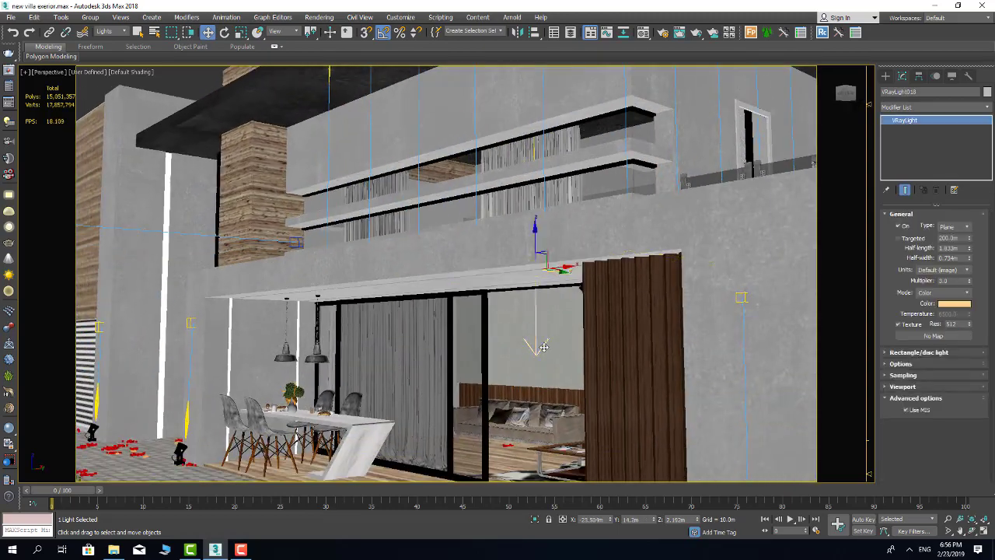
{"action": "scroll", "coordinate": [550, 343], "scroll_direction": "up", "scroll_amount": 4}
{"action": "scroll", "coordinate": [551, 343], "scroll_direction": "up", "scroll_amount": 5}
Select and frame the sphere light in the living-room floor lamp.
{"action": "middle_click_drag", "start_coordinate": [506, 466], "coordinate": [503, 359]}
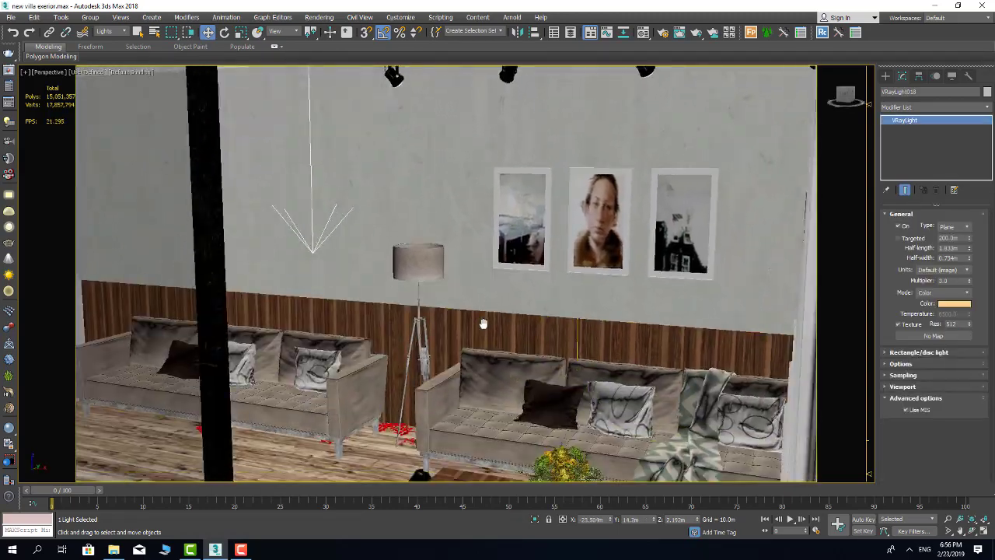
{"action": "left_click", "coordinate": [412, 227]}
{"action": "key", "text": "z"}
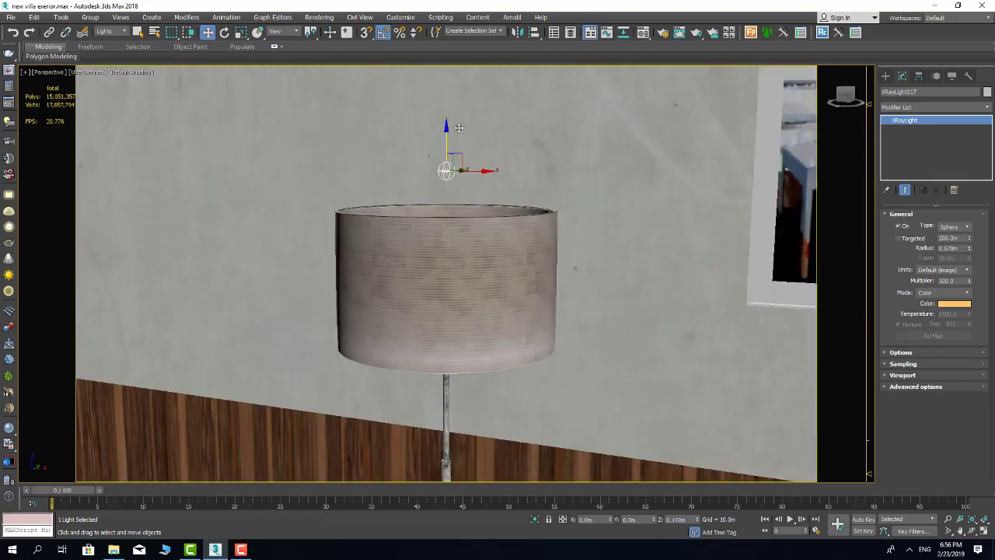
{"action": "scroll", "coordinate": [575, 278], "scroll_direction": "down", "scroll_amount": 3}
{"action": "scroll", "coordinate": [402, 207], "scroll_direction": "down", "scroll_amount": 3}
{"action": "middle_click_drag", "start_coordinate": [356, 229], "coordinate": [353, 217]}
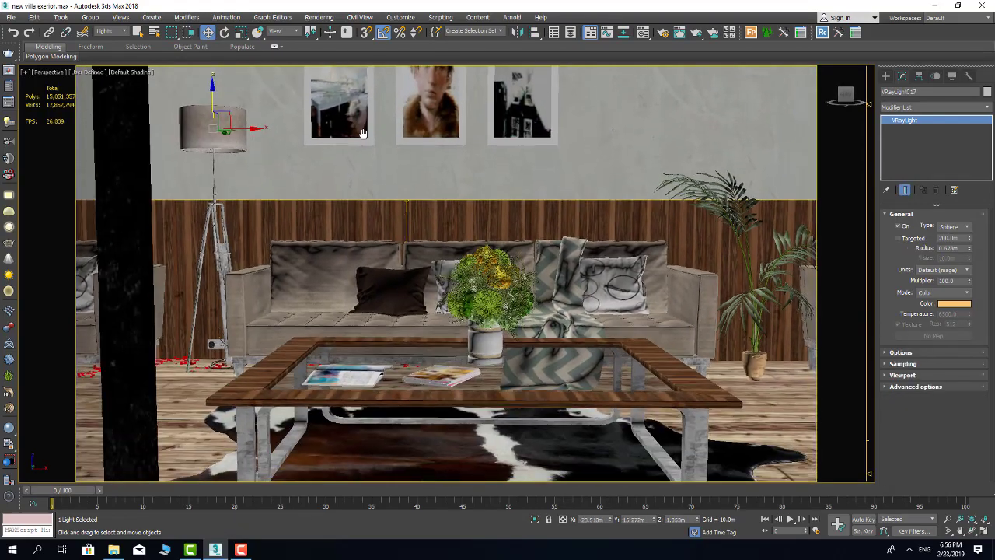
{"action": "scroll", "coordinate": [453, 160], "scroll_direction": "down", "scroll_amount": 3}
Clear the selection and select a light on the upper floor.
{"action": "left_click", "coordinate": [473, 197]}
{"action": "scroll", "coordinate": [482, 259], "scroll_direction": "down", "scroll_amount": 3}
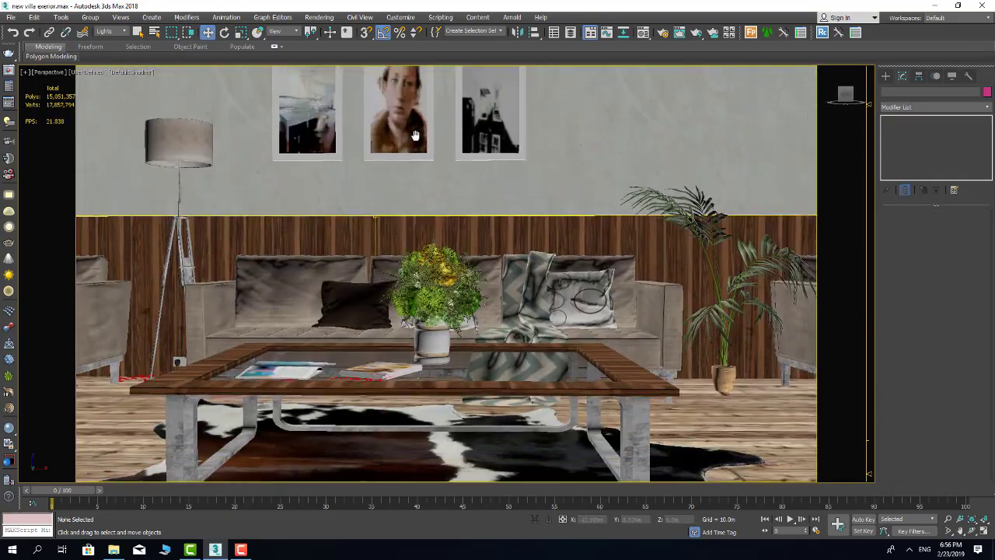
{"action": "scroll", "coordinate": [482, 259], "scroll_direction": "down", "scroll_amount": 3}
{"action": "scroll", "coordinate": [482, 259], "scroll_direction": "down", "scroll_amount": 3}
{"action": "scroll", "coordinate": [482, 259], "scroll_direction": "down", "scroll_amount": 5}
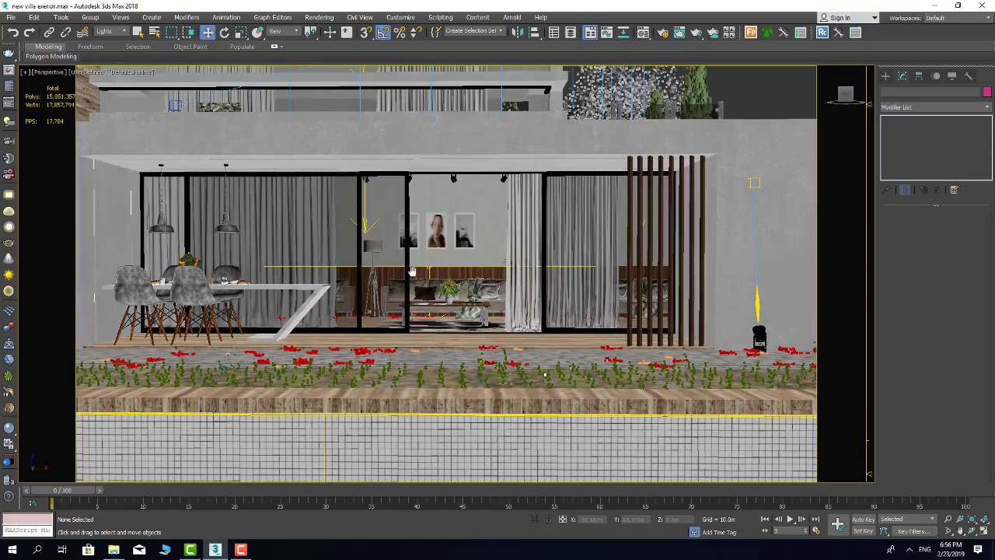
{"action": "middle_click_drag", "start_coordinate": [389, 117], "coordinate": [386, 187]}
{"action": "left_click", "coordinate": [377, 153]}
{"action": "mouse_move", "coordinate": [377, 153]}
{"action": "middle_mouse_down", "text": "alt"}
{"action": "mouse_move", "coordinate": [435, 156]}
{"action": "mouse_move", "coordinate": [451, 139]}
{"action": "middle_mouse_up", "text": "alt"}
{"action": "scroll", "coordinate": [451, 116], "scroll_direction": "up", "scroll_amount": 3}
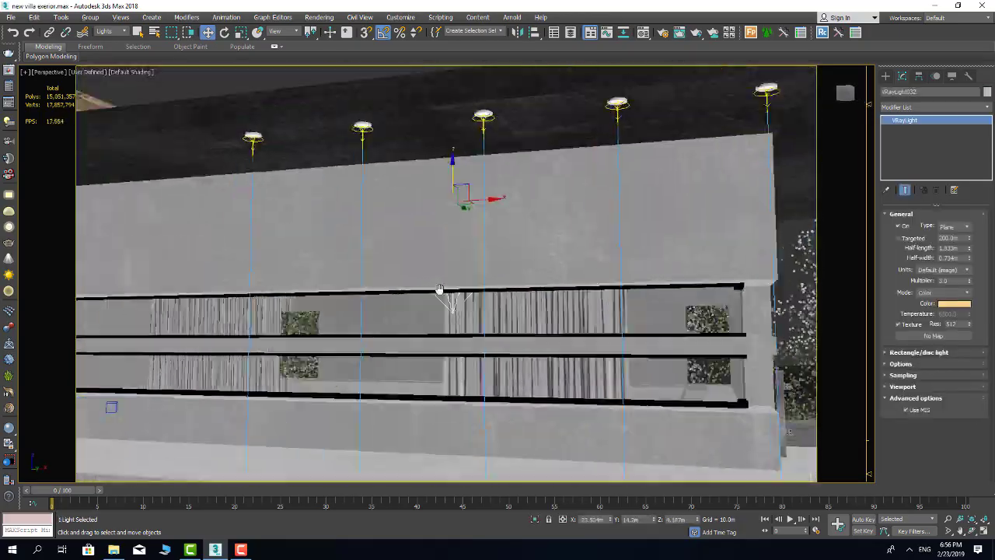
{"action": "scroll", "coordinate": [461, 77], "scroll_direction": "down", "scroll_amount": 3}
{"action": "scroll", "coordinate": [460, 76], "scroll_direction": "down", "scroll_amount": 3}
{"action": "middle_click_drag", "start_coordinate": [461, 77], "coordinate": [467, 117], "text": "alt"}
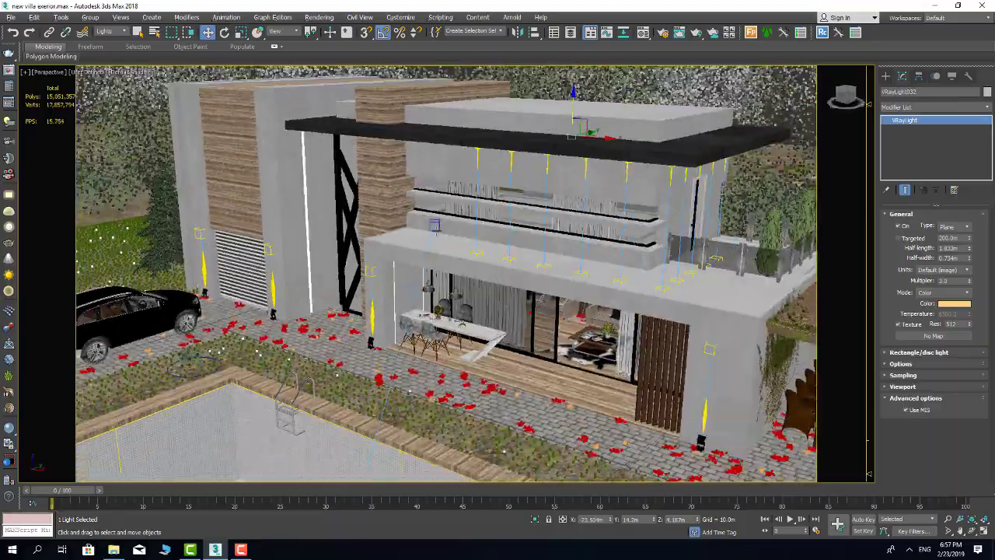
Set the selection filter from Lights back to All, then select and frame the car.
{"action": "left_click", "coordinate": [120, 42]}
{"action": "scroll", "coordinate": [466, 256], "scroll_direction": "down", "scroll_amount": 3}
{"action": "scroll", "coordinate": [466, 257], "scroll_direction": "down", "scroll_amount": 4}
{"action": "scroll", "coordinate": [575, 295], "scroll_direction": "up", "scroll_amount": 2}
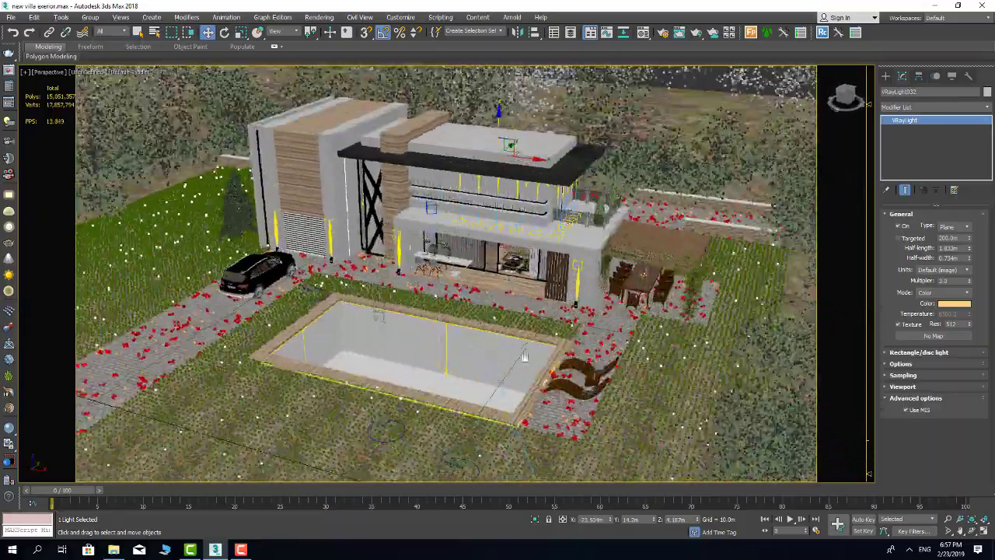
{"action": "scroll", "coordinate": [576, 295], "scroll_direction": "up", "scroll_amount": 3}
{"action": "scroll", "coordinate": [576, 296], "scroll_direction": "down", "scroll_amount": 4}
{"action": "scroll", "coordinate": [366, 295], "scroll_direction": "up", "scroll_amount": 2}
{"action": "scroll", "coordinate": [366, 295], "scroll_direction": "up", "scroll_amount": 1}
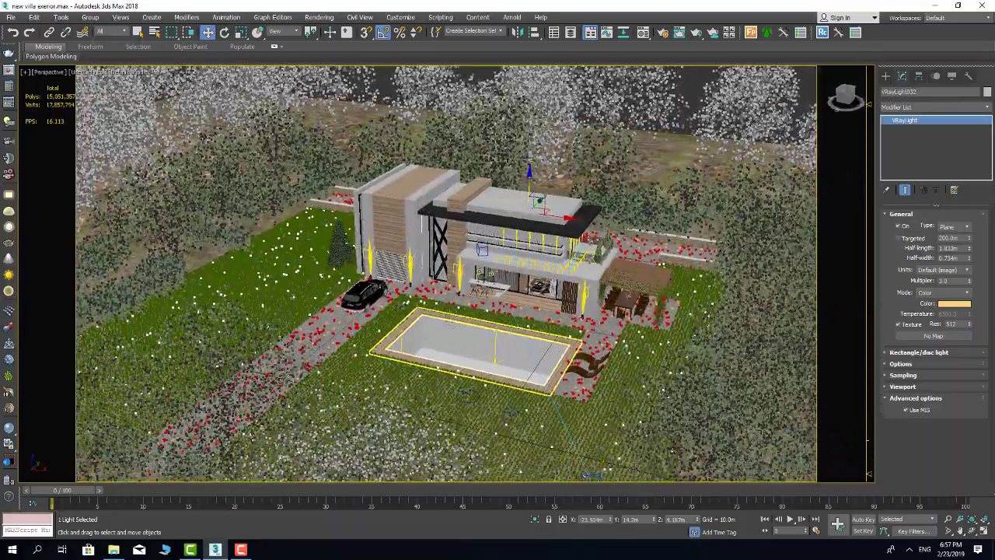
{"action": "left_click", "coordinate": [363, 294]}
{"action": "key", "text": "z"}
{"action": "middle_click_drag", "start_coordinate": [363, 294], "coordinate": [312, 303], "text": "alt"}
Select the displaced paving, open the Material Editor with M and eyedrop the building wall's material.
{"action": "scroll", "coordinate": [311, 303], "scroll_direction": "down", "scroll_amount": 2}
{"action": "left_click", "coordinate": [261, 318]}
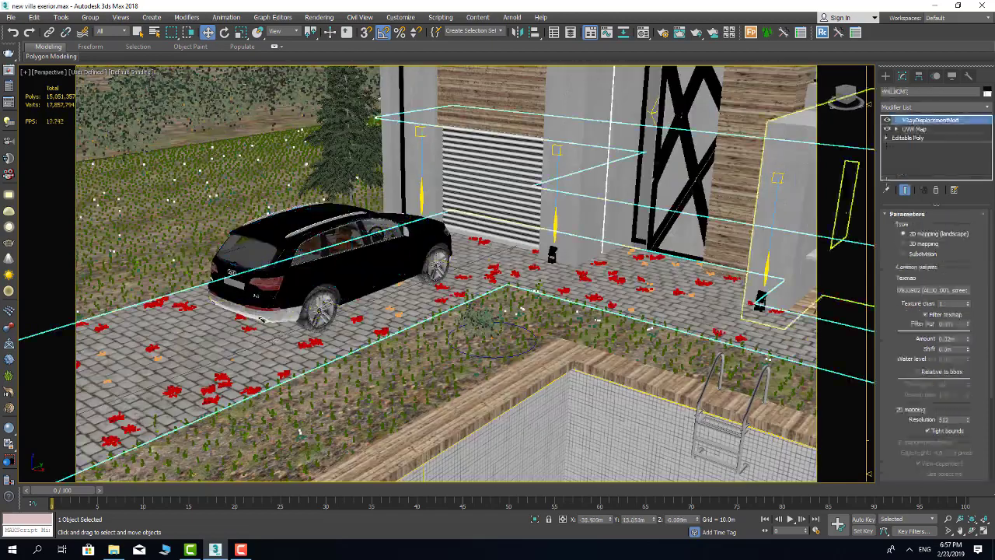
{"action": "key", "text": "m"}
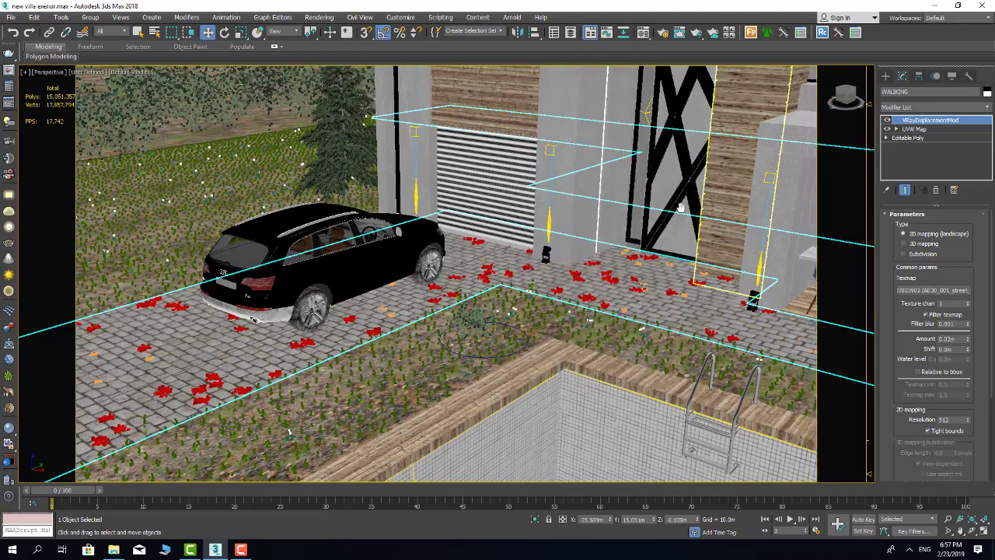
{"action": "middle_click_drag", "start_coordinate": [436, 295], "coordinate": [373, 295]}
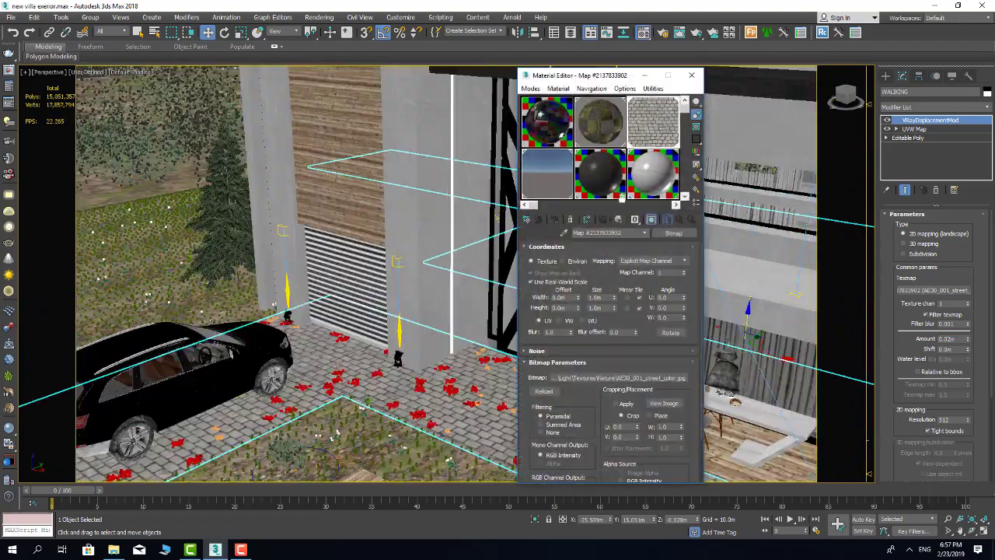
{"action": "left_click", "coordinate": [437, 126]}
{"action": "mouse_move", "coordinate": [438, 125]}
{"action": "middle_mouse_down"}
{"action": "mouse_move", "coordinate": [398, 221]}
{"action": "mouse_move", "coordinate": [435, 257]}
{"action": "middle_mouse_up"}
Browse the wall sub-material's layered diffuse map and preview Layer 2's texture image.
{"action": "left_click", "coordinate": [626, 299]}
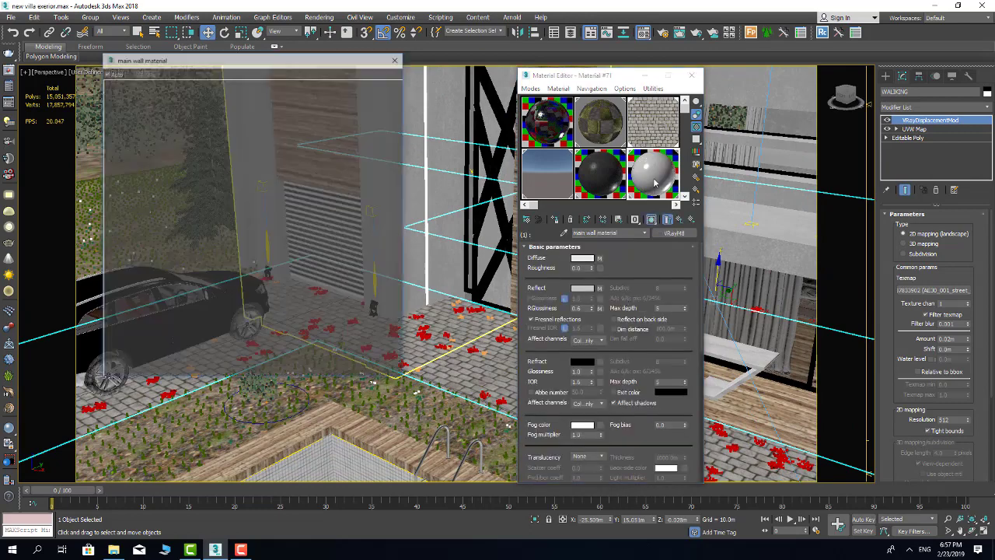
{"action": "left_click", "coordinate": [600, 259]}
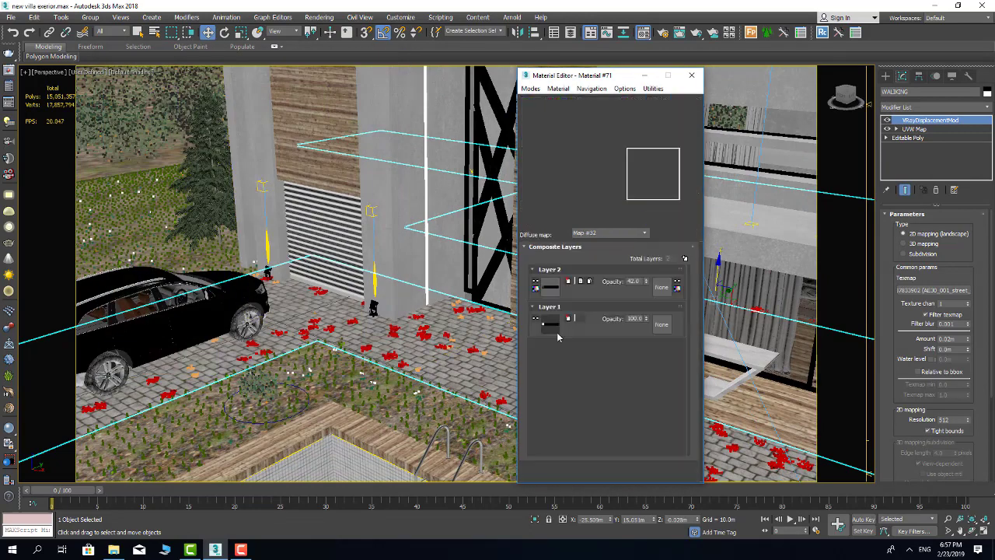
{"action": "left_click", "coordinate": [554, 287]}
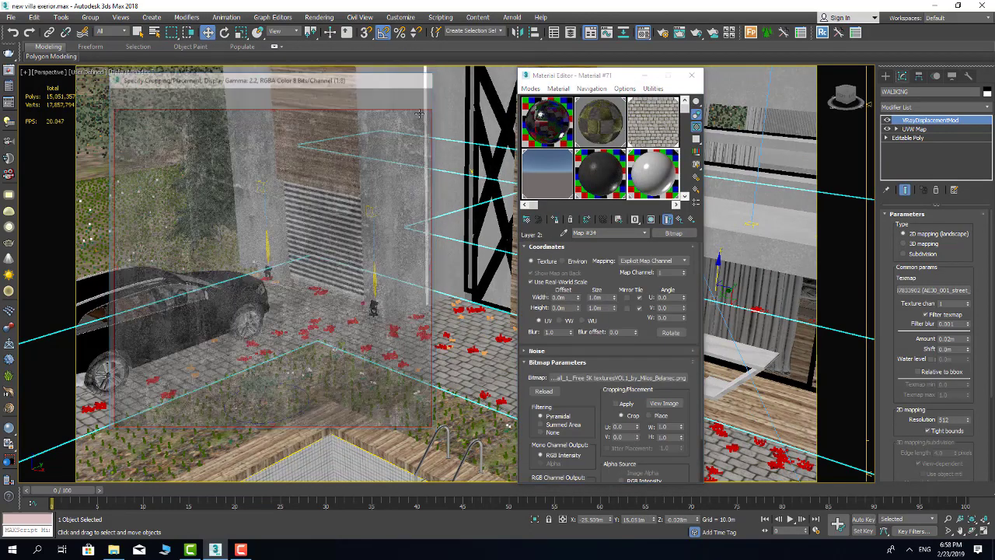
{"action": "left_click", "coordinate": [681, 226]}
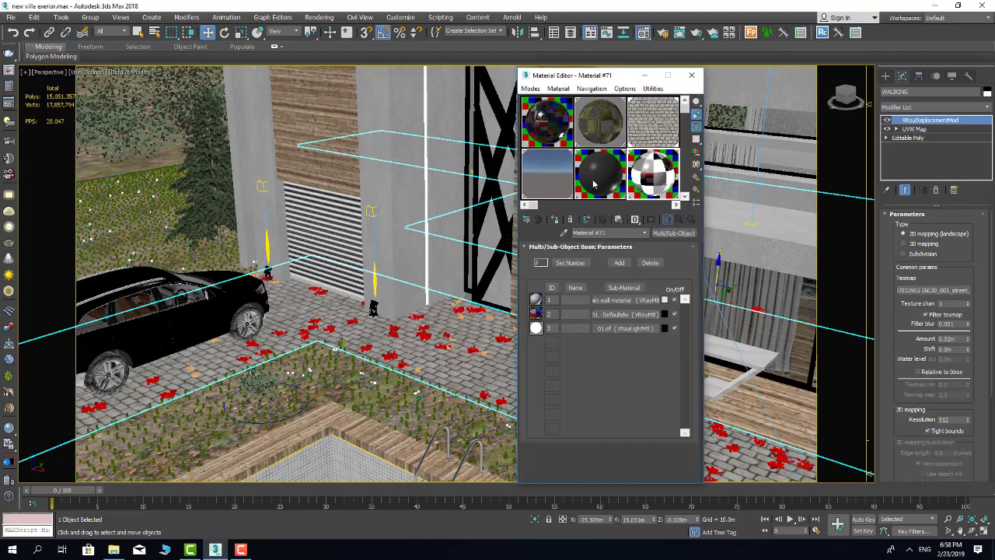
{"action": "left_click", "coordinate": [681, 223]}
Enlarge the black material's preview and view its grunge reflection glossiness texture.
{"action": "middle_click_drag", "start_coordinate": [405, 233], "coordinate": [484, 166]}
{"action": "scroll", "coordinate": [483, 165], "scroll_direction": "up", "scroll_amount": 3}
{"action": "scroll", "coordinate": [484, 165], "scroll_direction": "up", "scroll_amount": 2}
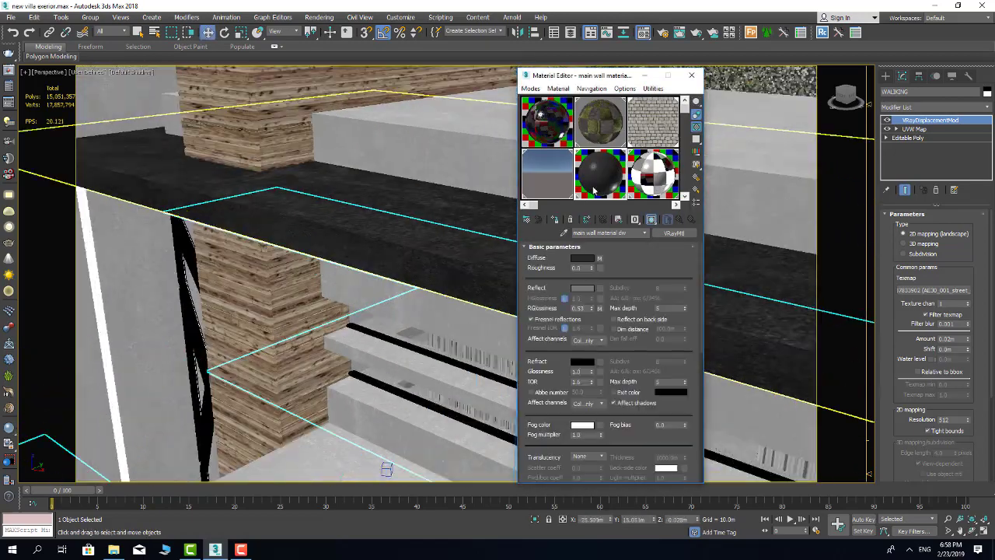
{"action": "double_click", "coordinate": [601, 172]}
{"action": "scroll", "coordinate": [598, 250], "scroll_direction": "down", "scroll_amount": 1}
{"action": "left_click", "coordinate": [599, 248]}
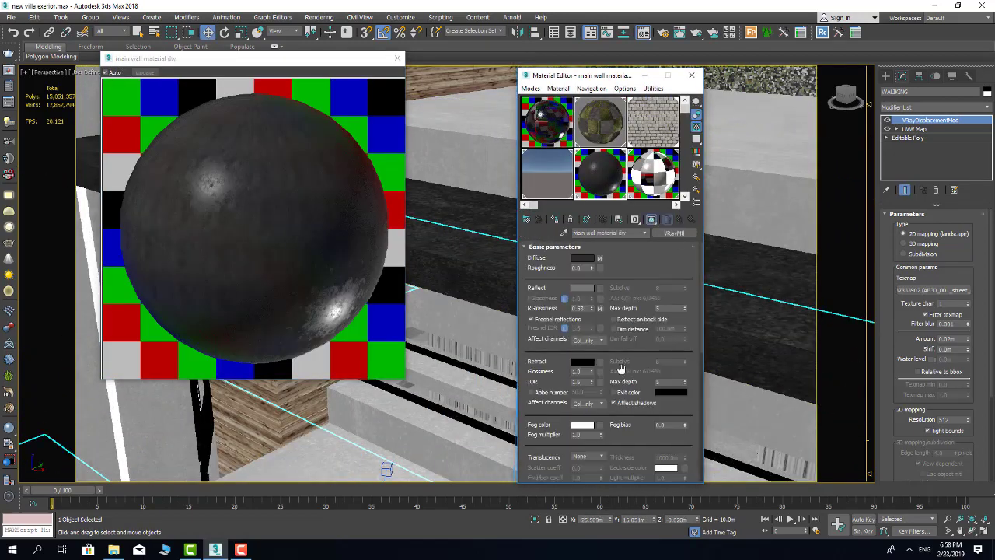
{"action": "left_click", "coordinate": [664, 403]}
{"action": "left_click", "coordinate": [632, 77]}
{"action": "left_click", "coordinate": [397, 59]}
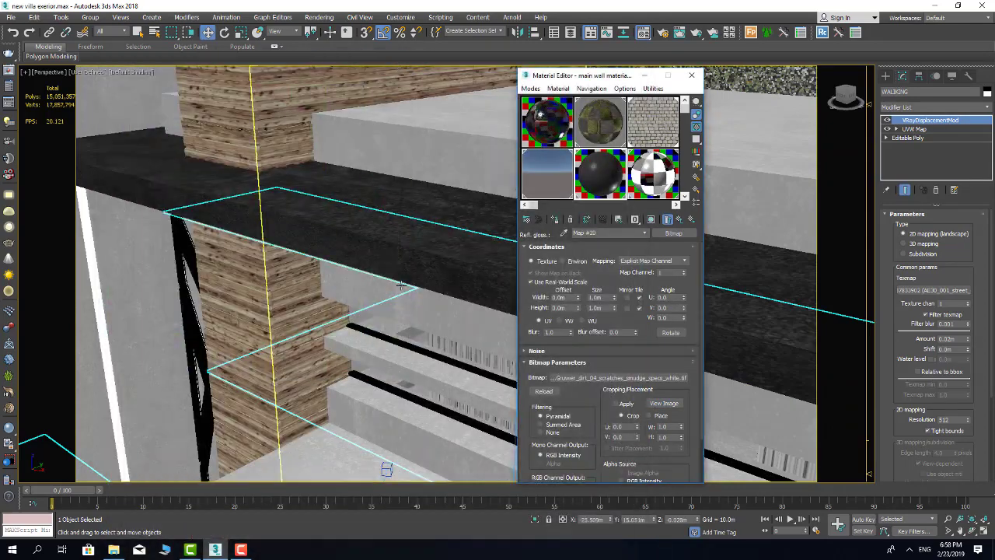
Eyedrop the white wall material from the house and review its parameters.
{"action": "scroll", "coordinate": [360, 288], "scroll_direction": "down", "scroll_amount": 5}
{"action": "scroll", "coordinate": [360, 288], "scroll_direction": "up", "scroll_amount": 2}
{"action": "scroll", "coordinate": [360, 288], "scroll_direction": "up", "scroll_amount": 3}
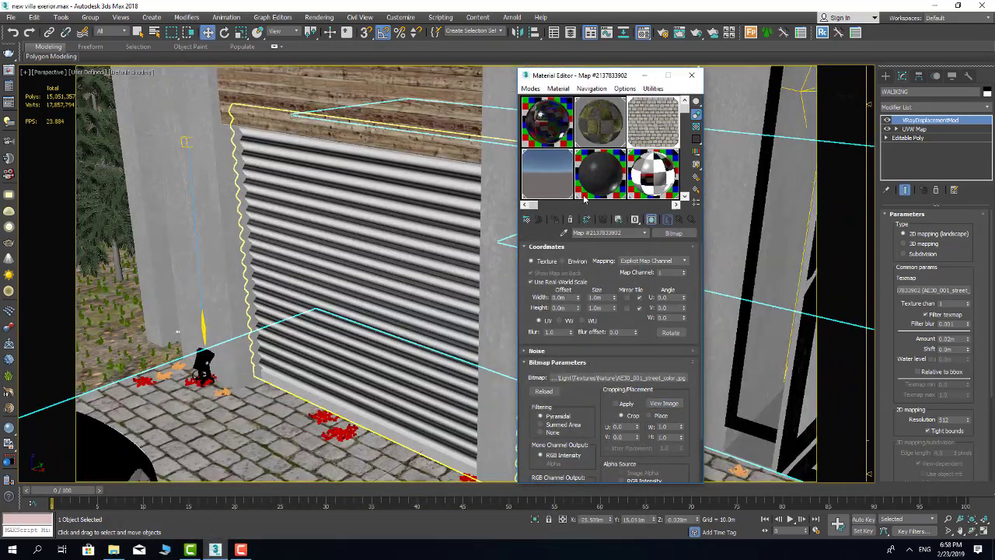
{"action": "left_click", "coordinate": [564, 233]}
{"action": "left_click", "coordinate": [498, 350]}
{"action": "scroll", "coordinate": [351, 406], "scroll_direction": "down", "scroll_amount": 3}
{"action": "scroll", "coordinate": [351, 405], "scroll_direction": "down", "scroll_amount": 3}
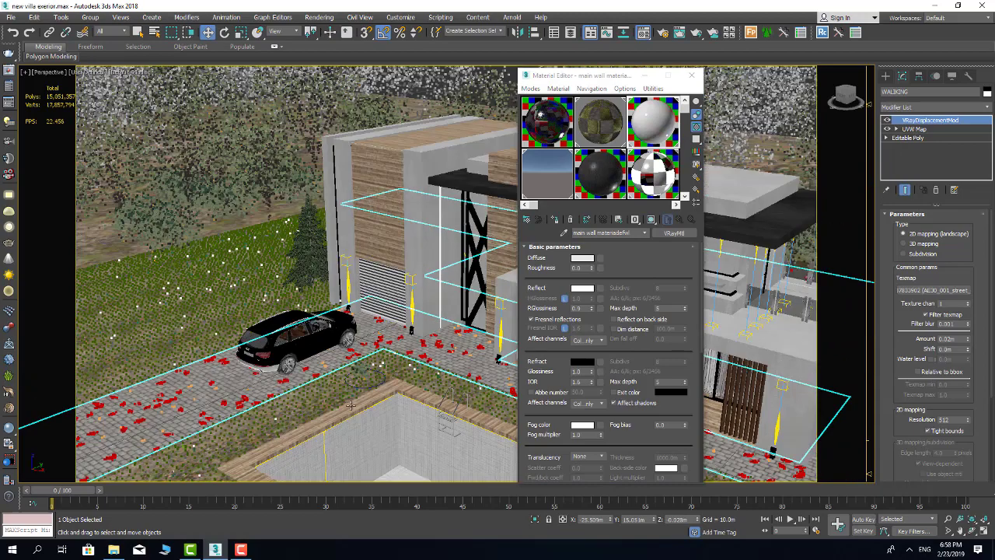
{"action": "scroll", "coordinate": [351, 405], "scroll_direction": "down", "scroll_amount": 3}
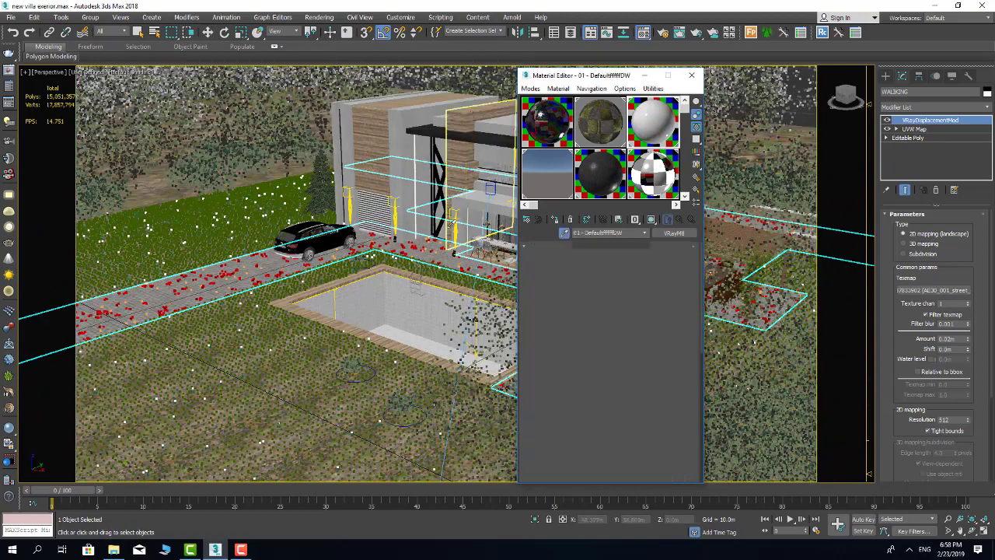
Preview the wood material and view its wood plank diffuse texture.
{"action": "double_click", "coordinate": [654, 122]}
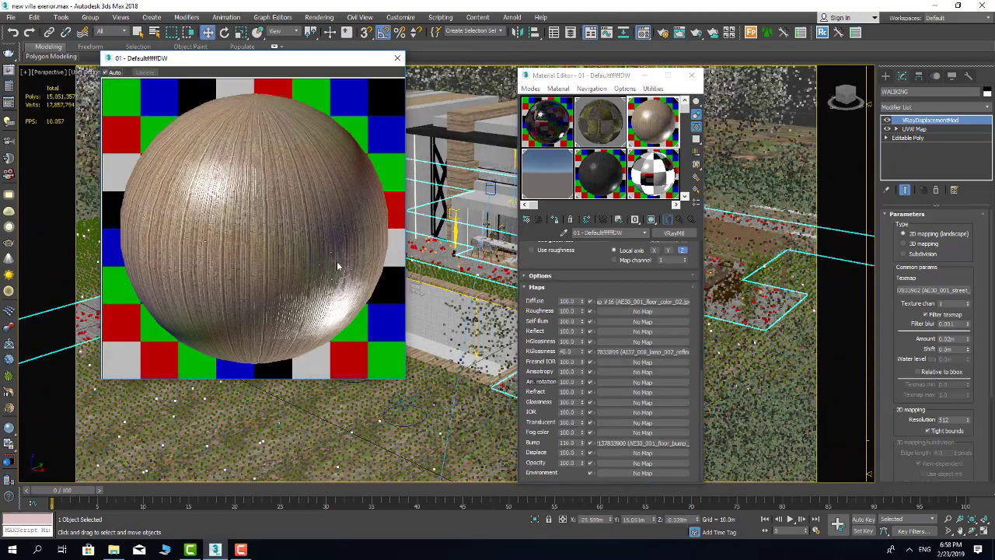
{"action": "left_click", "coordinate": [399, 57]}
{"action": "left_click", "coordinate": [642, 301]}
{"action": "left_click", "coordinate": [665, 350]}
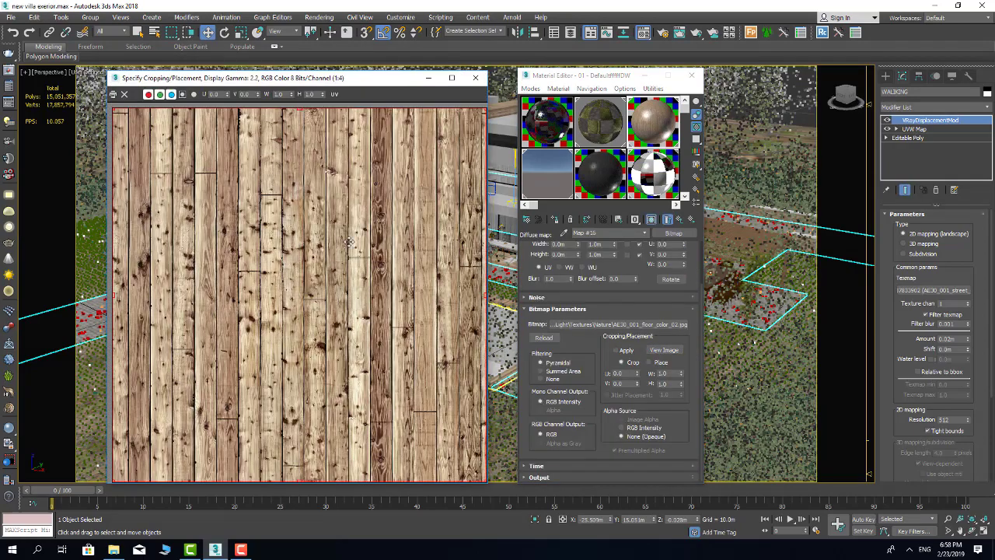
{"action": "left_click", "coordinate": [476, 79]}
{"action": "left_click", "coordinate": [679, 219]}
View the wood material's bump texture image and return to its parameters.
{"action": "scroll", "coordinate": [606, 388], "scroll_direction": "down", "scroll_amount": 5}
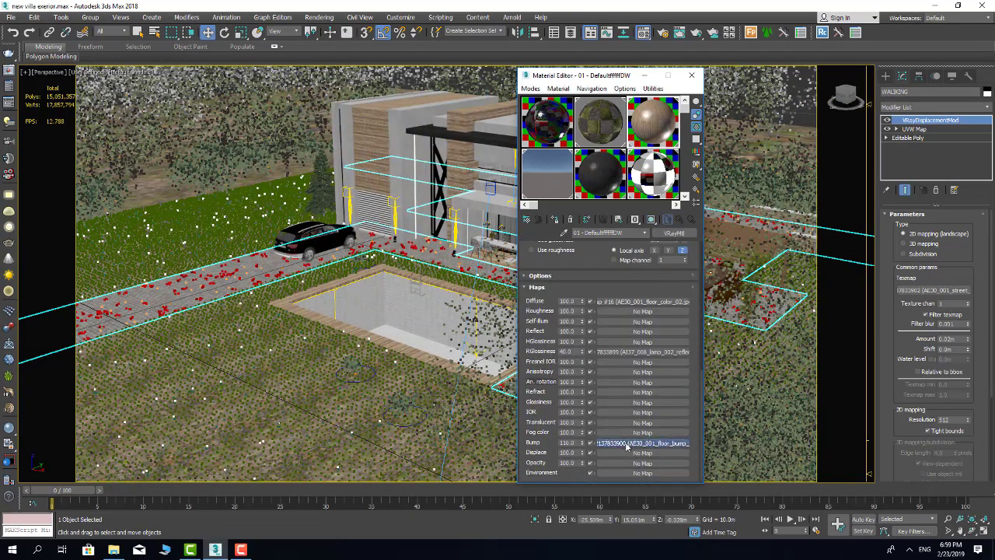
{"action": "left_click", "coordinate": [669, 443]}
{"action": "left_click", "coordinate": [665, 349]}
{"action": "left_click", "coordinate": [477, 81]}
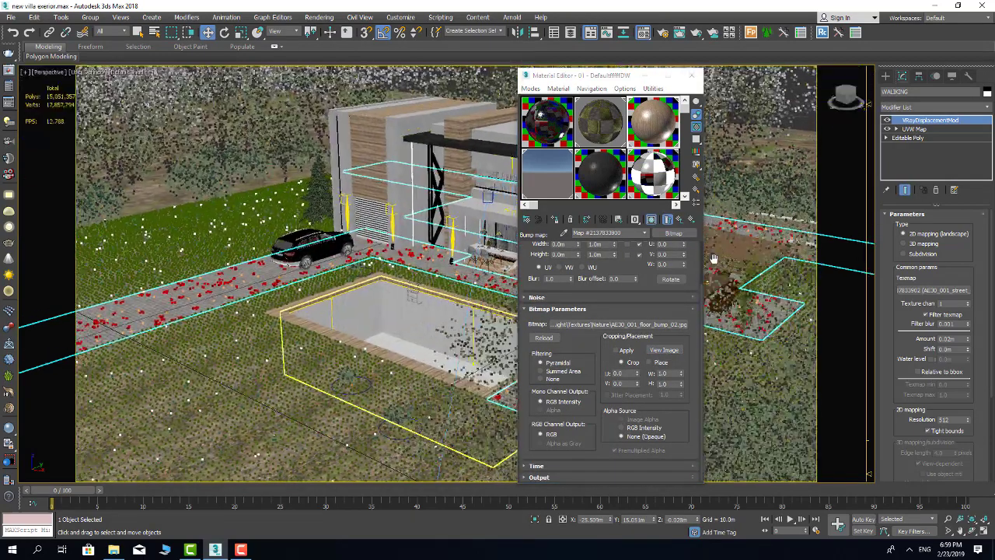
{"action": "left_click", "coordinate": [679, 220]}
{"action": "scroll", "coordinate": [581, 290], "scroll_direction": "up", "scroll_amount": 3}
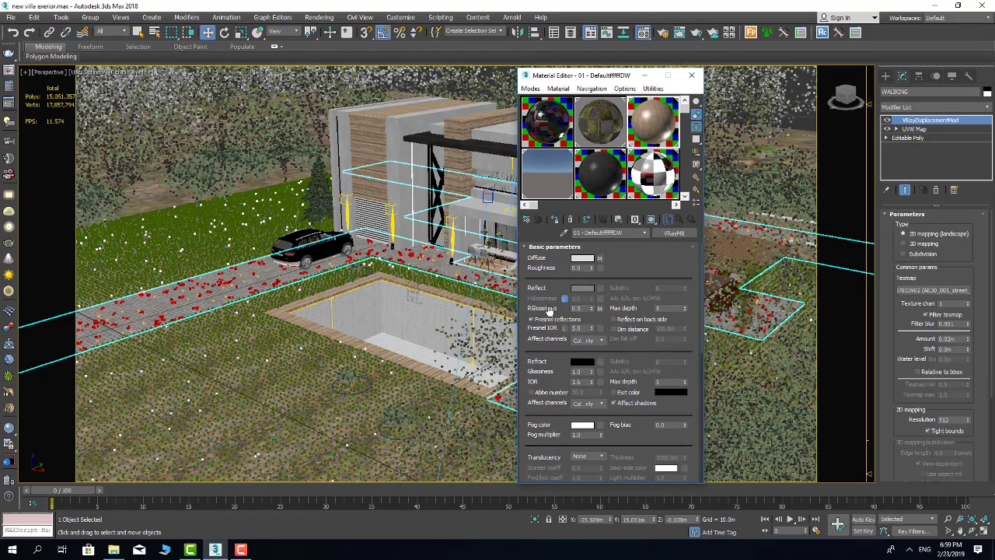
{"action": "mouse_move", "coordinate": [442, 290]}
{"action": "middle_mouse_down", "text": "alt"}
{"action": "mouse_move", "coordinate": [407, 297]}
{"action": "mouse_move", "coordinate": [590, 264]}
{"action": "middle_mouse_up", "text": "alt"}
{"action": "type", "text": "0.85"}
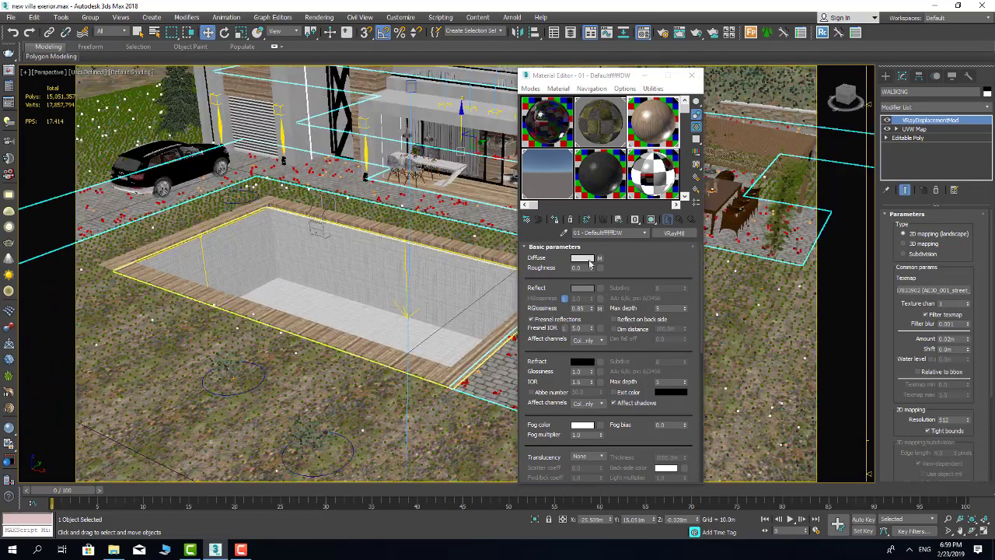
Eyedrop the pool-side ground material, view its grass texture, and select the GRASS object.
{"action": "left_click", "coordinate": [348, 371]}
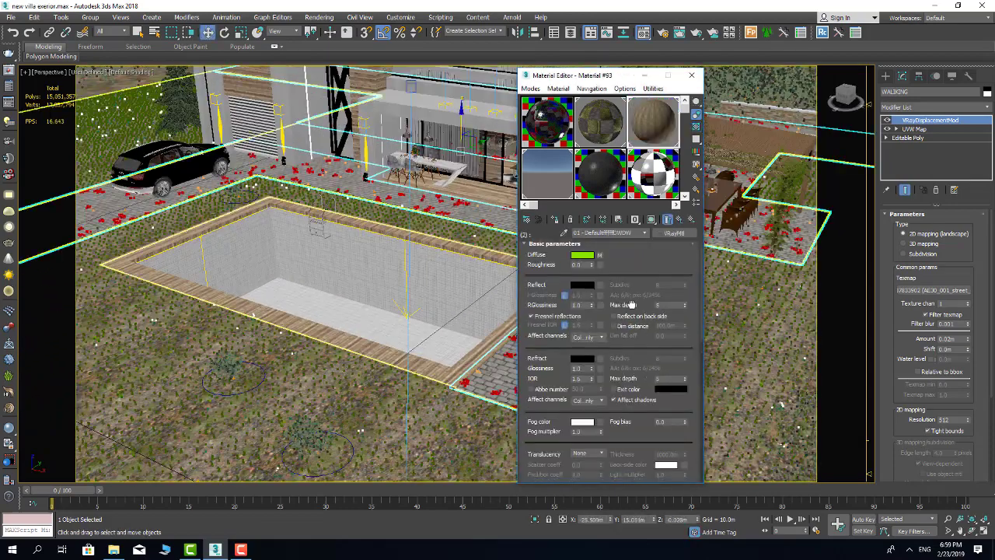
{"action": "left_click", "coordinate": [664, 398]}
{"action": "left_click", "coordinate": [633, 78]}
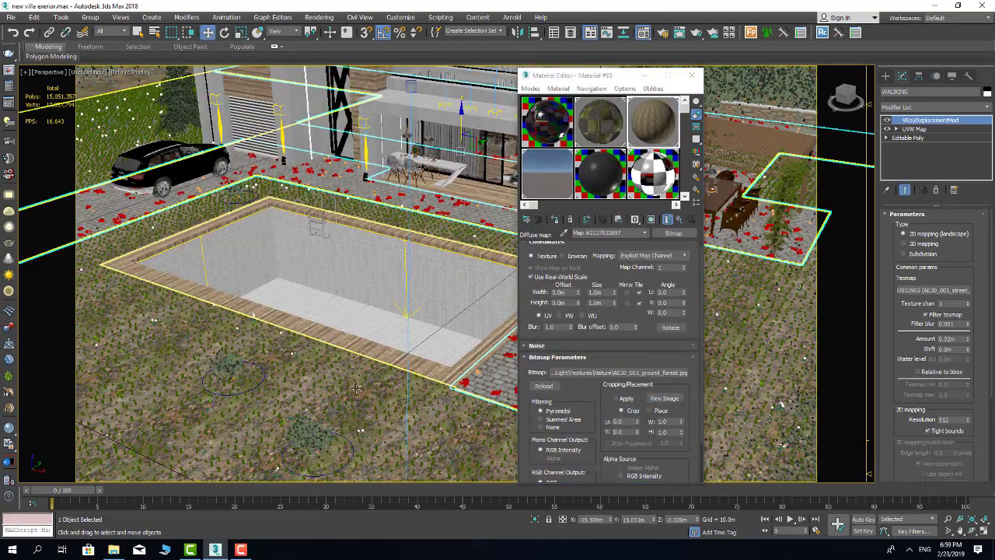
{"action": "left_click", "coordinate": [357, 387]}
{"action": "middle_click_drag", "start_coordinate": [373, 354], "coordinate": [315, 433], "text": "alt"}
{"action": "scroll", "coordinate": [314, 434], "scroll_direction": "up", "scroll_amount": 10}
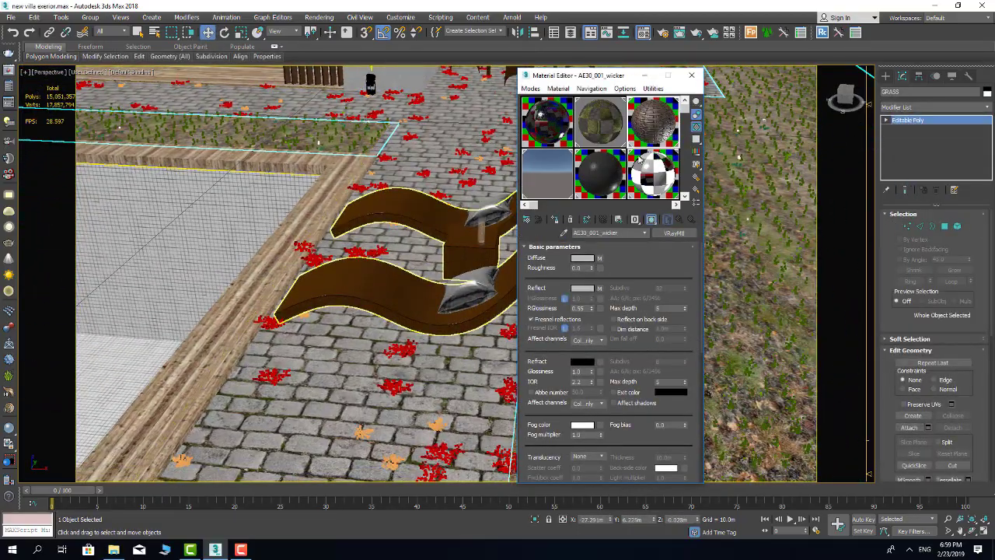
Enlarge the wicker material's sample preview and look over its parameters.
{"action": "double_click", "coordinate": [541, 115]}
{"action": "left_click", "coordinate": [397, 60]}
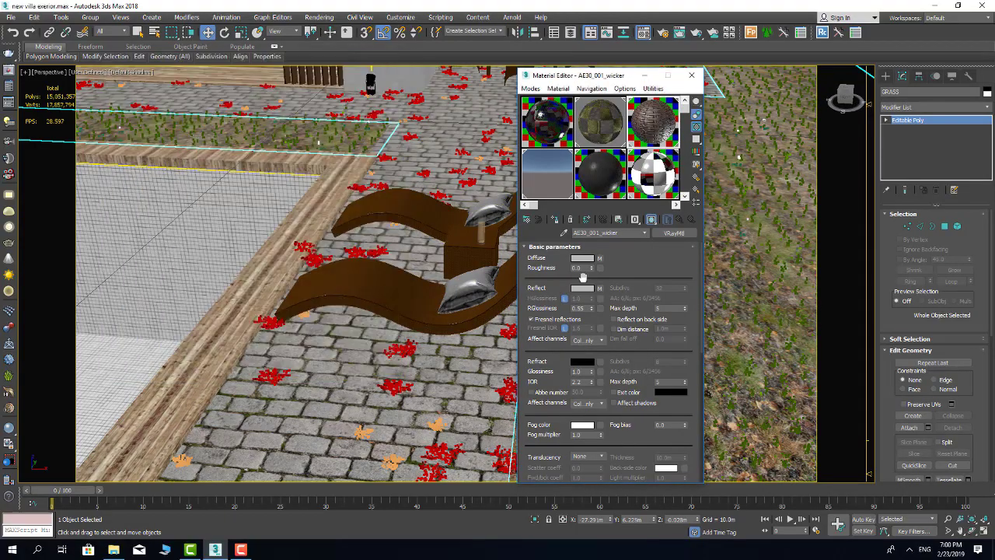
{"action": "scroll", "coordinate": [347, 323], "scroll_direction": "down", "scroll_amount": 3}
{"action": "scroll", "coordinate": [347, 323], "scroll_direction": "down", "scroll_amount": 5}
{"action": "scroll", "coordinate": [454, 222], "scroll_direction": "up", "scroll_amount": 10}
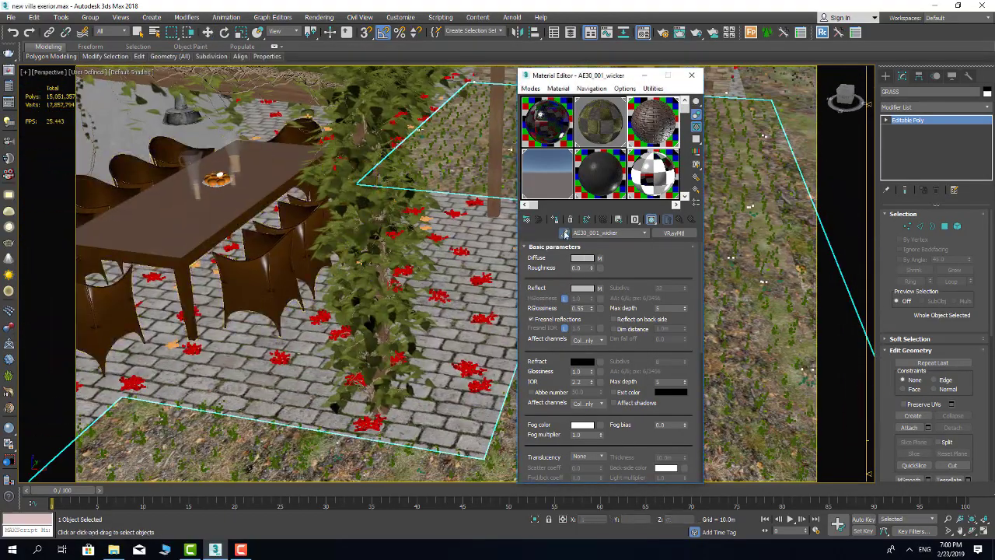
Load IvyMaterial001 from the ivy and inspect its second sub-material.
{"action": "left_click", "coordinate": [565, 233]}
{"action": "left_click", "coordinate": [412, 302]}
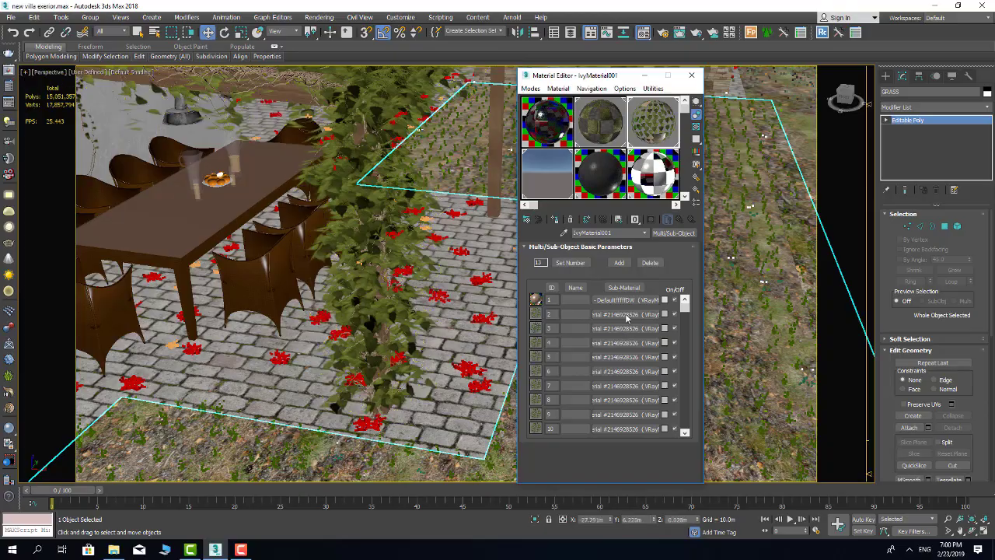
{"action": "left_click", "coordinate": [627, 315]}
{"action": "left_click", "coordinate": [679, 220]}
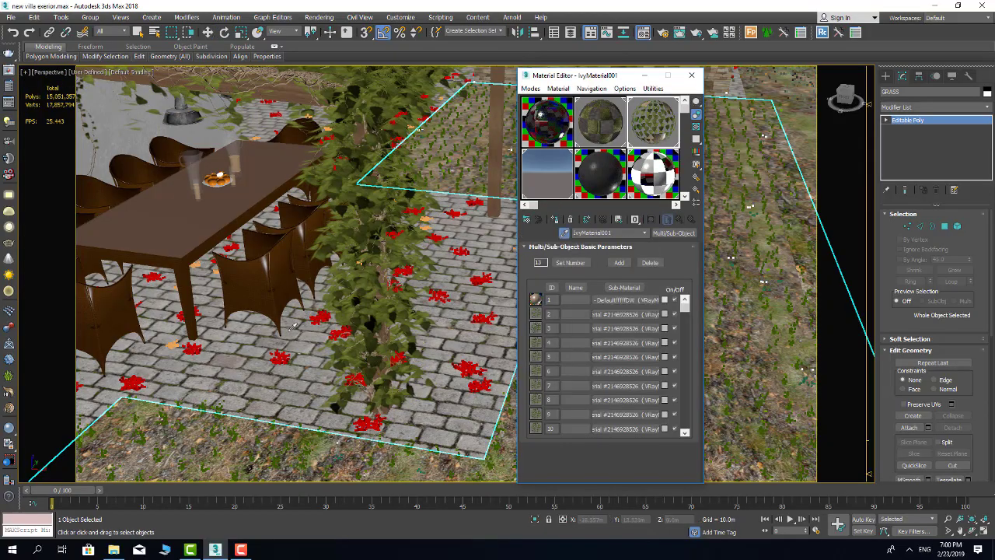
{"action": "scroll", "coordinate": [294, 326], "scroll_direction": "down", "scroll_amount": 5}
{"action": "scroll", "coordinate": [376, 314], "scroll_direction": "down", "scroll_amount": 3}
Dismiss the Itoo Forest Pack update notice and look down on the house.
{"action": "left_click", "coordinate": [694, 76]}
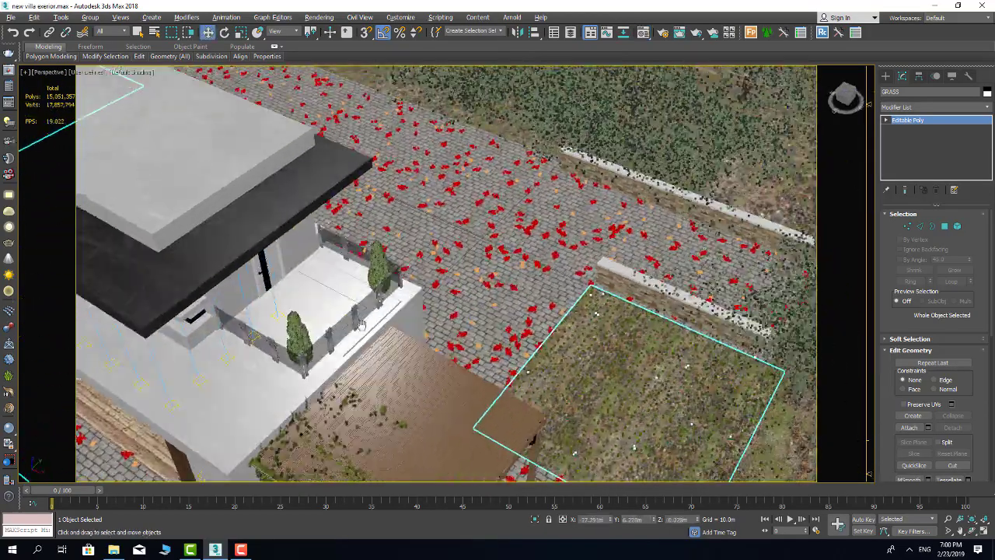
{"action": "mouse_move", "coordinate": [436, 256]}
{"action": "middle_mouse_down", "text": "alt"}
{"action": "mouse_move", "coordinate": [493, 278]}
{"action": "mouse_move", "coordinate": [304, 288]}
{"action": "mouse_move", "coordinate": [342, 393]}
{"action": "middle_mouse_up", "text": "alt"}
{"action": "scroll", "coordinate": [493, 278], "scroll_direction": "down", "scroll_amount": 5}
{"action": "scroll", "coordinate": [304, 288], "scroll_direction": "up", "scroll_amount": 5}
{"action": "scroll", "coordinate": [303, 288], "scroll_direction": "down", "scroll_amount": 3}
{"action": "scroll", "coordinate": [342, 393], "scroll_direction": "down", "scroll_amount": 5}
{"action": "scroll", "coordinate": [342, 392], "scroll_direction": "up", "scroll_amount": 3}
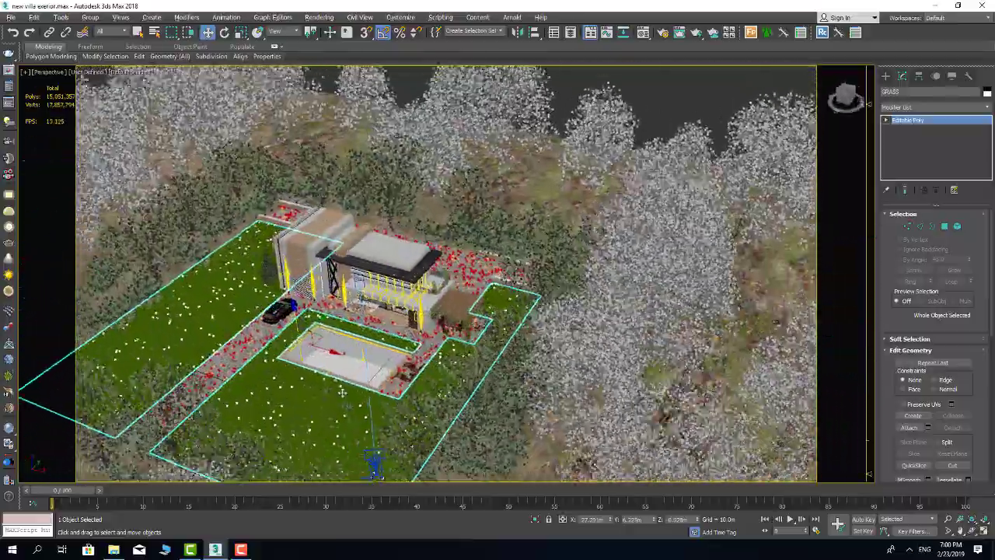
Set the Black Poplar 1 tree scale to 80% on the Forest005 scatter.
{"action": "left_click", "coordinate": [505, 78]}
{"action": "scroll", "coordinate": [893, 241], "scroll_direction": "down", "scroll_amount": 3}
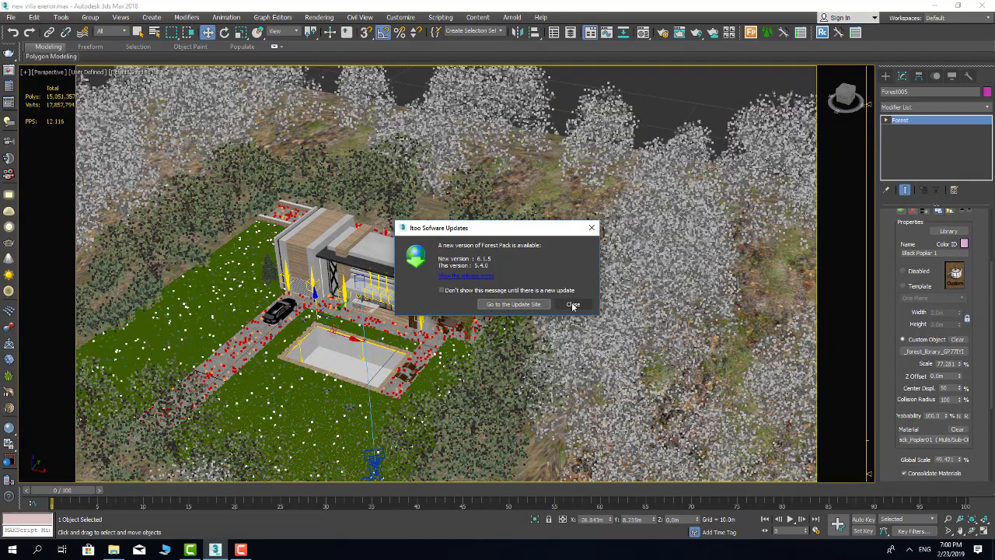
{"action": "double_click", "coordinate": [946, 363]}
{"action": "type", "text": "80"}
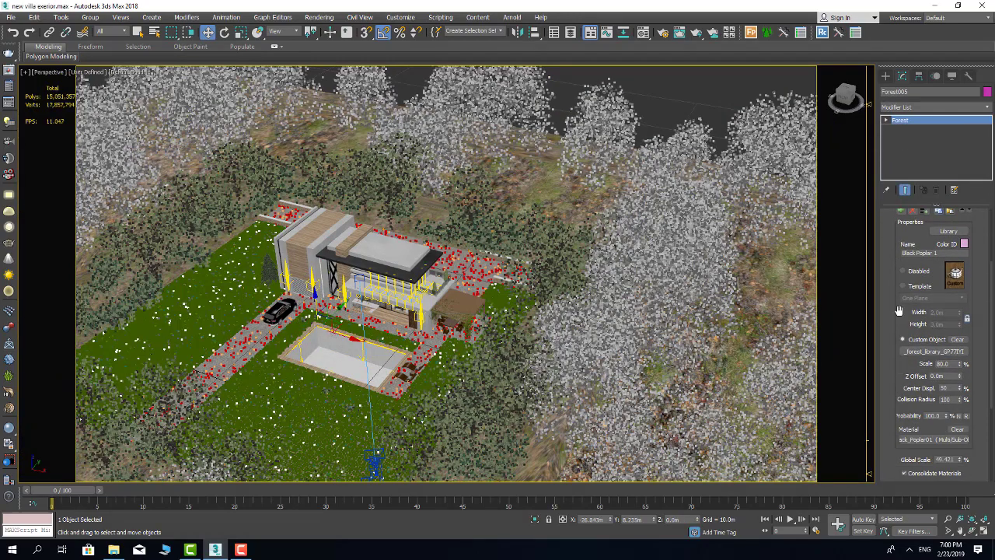
{"action": "scroll", "coordinate": [904, 384], "scroll_direction": "down", "scroll_amount": 4}
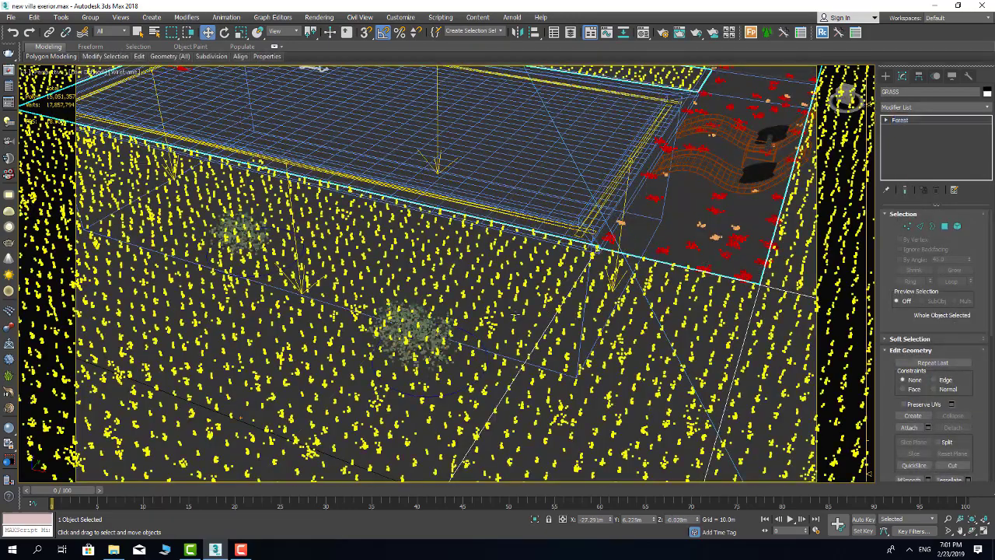
Select the Forest001 wildgrass scatter and inspect it beside the paved walkway.
{"action": "left_click", "coordinate": [513, 315]}
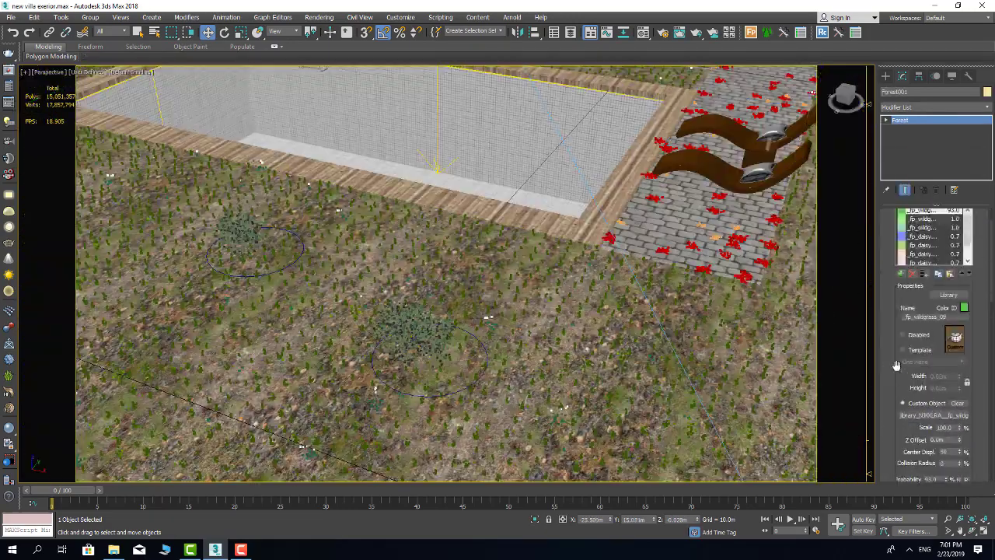
{"action": "scroll", "coordinate": [908, 289], "scroll_direction": "up", "scroll_amount": 2}
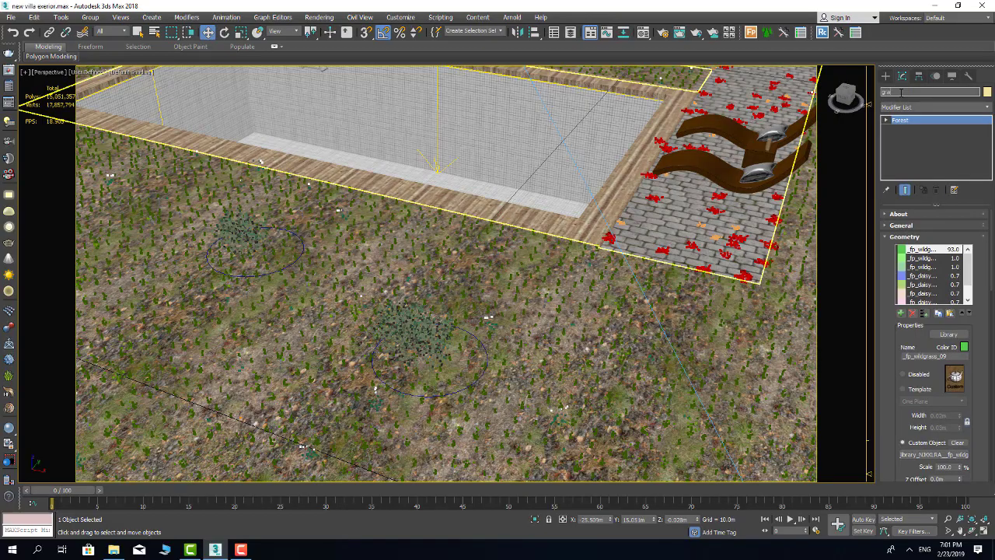
{"action": "mouse_move", "coordinate": [809, 265]}
{"action": "middle_mouse_down", "text": "alt"}
{"action": "mouse_move", "coordinate": [564, 247]}
{"action": "mouse_move", "coordinate": [558, 257]}
{"action": "mouse_move", "coordinate": [343, 174]}
{"action": "middle_mouse_up", "text": "alt"}
{"action": "scroll", "coordinate": [565, 247], "scroll_direction": "down", "scroll_amount": 5}
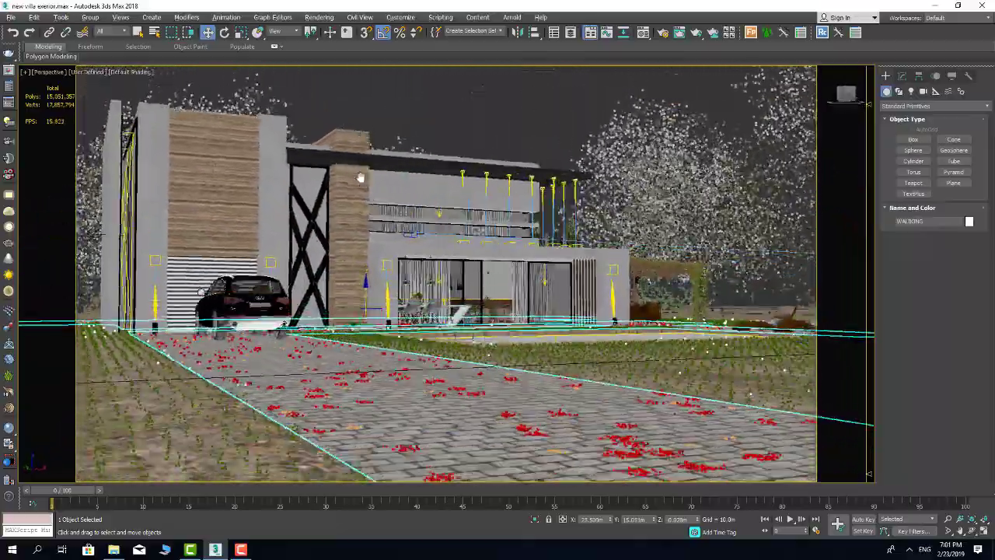
Hide Plane010, the plane in front of the pool wall.
{"action": "scroll", "coordinate": [343, 174], "scroll_direction": "up", "scroll_amount": 2}
{"action": "scroll", "coordinate": [339, 187], "scroll_direction": "up", "scroll_amount": 2}
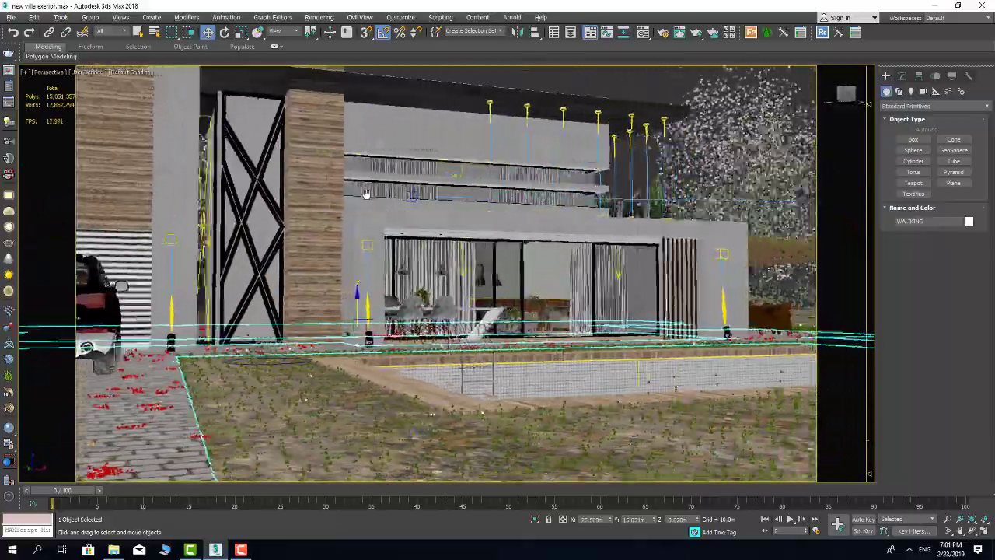
{"action": "scroll", "coordinate": [331, 202], "scroll_direction": "up", "scroll_amount": 2}
{"action": "scroll", "coordinate": [331, 201], "scroll_direction": "down", "scroll_amount": 3}
{"action": "mouse_move", "coordinate": [331, 201]}
{"action": "middle_mouse_down", "text": "alt"}
{"action": "mouse_move", "coordinate": [404, 249]}
{"action": "mouse_move", "coordinate": [372, 124]}
{"action": "middle_mouse_up", "text": "alt"}
{"action": "scroll", "coordinate": [403, 249], "scroll_direction": "down", "scroll_amount": 2}
{"action": "scroll", "coordinate": [403, 249], "scroll_direction": "up", "scroll_amount": 5}
{"action": "scroll", "coordinate": [404, 249], "scroll_direction": "up", "scroll_amount": 3}
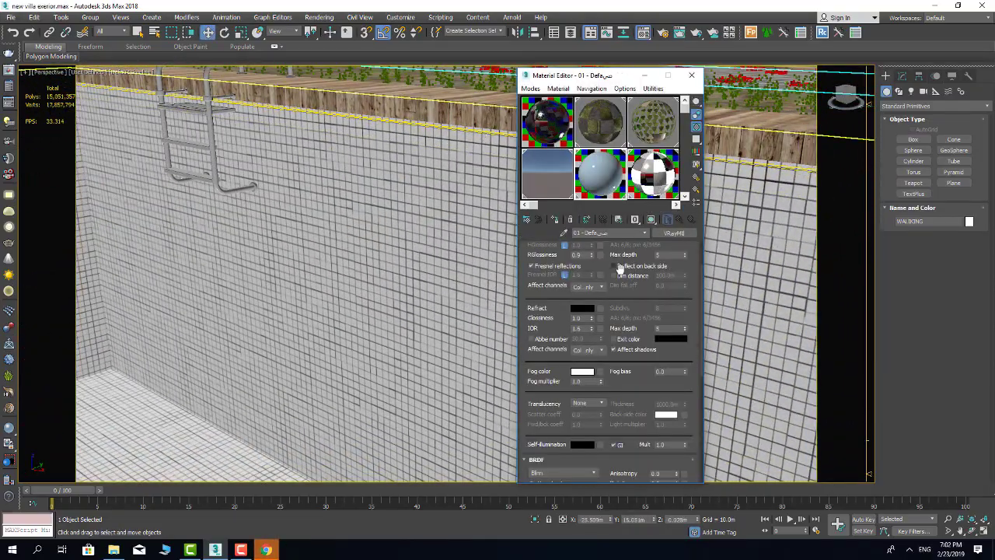
{"action": "scroll", "coordinate": [620, 268], "scroll_direction": "up", "scroll_amount": 2}
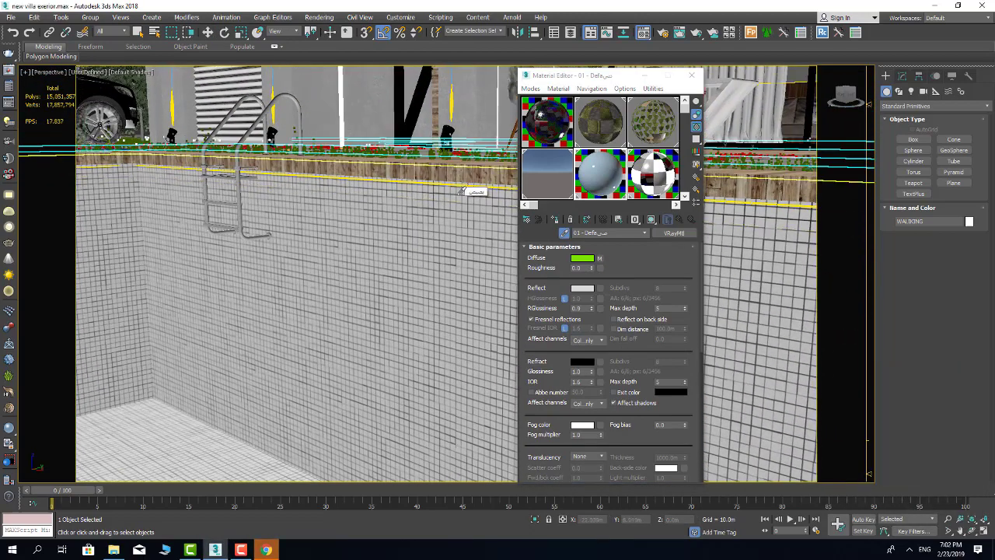
{"action": "key", "text": "w"}
{"action": "left_click", "coordinate": [461, 189]}
{"action": "right_click", "coordinate": [420, 227]}
{"action": "left_click", "coordinate": [440, 191]}
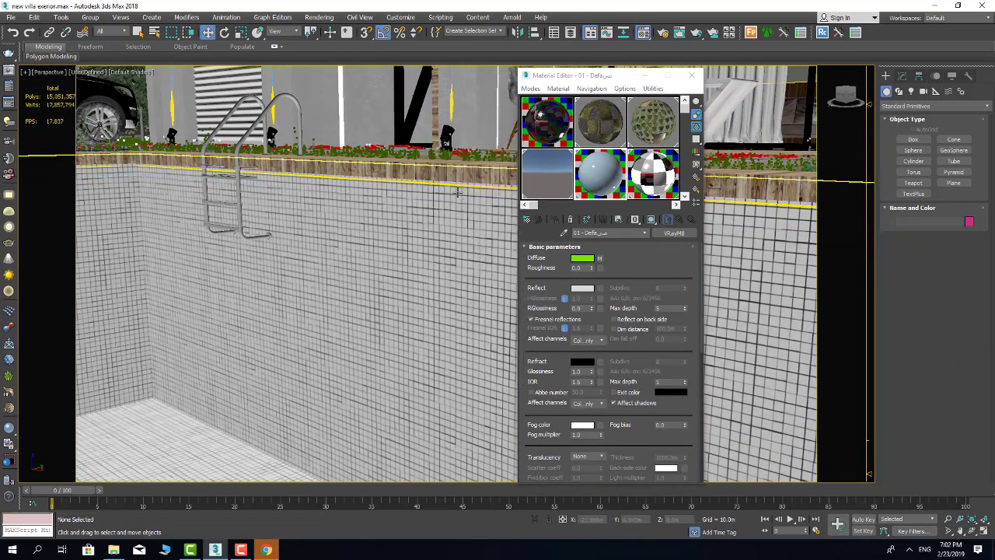
Show the pool's blue mosaic tile bitmap shaded in the viewport.
{"action": "left_click", "coordinate": [601, 258]}
{"action": "left_click", "coordinate": [664, 403]}
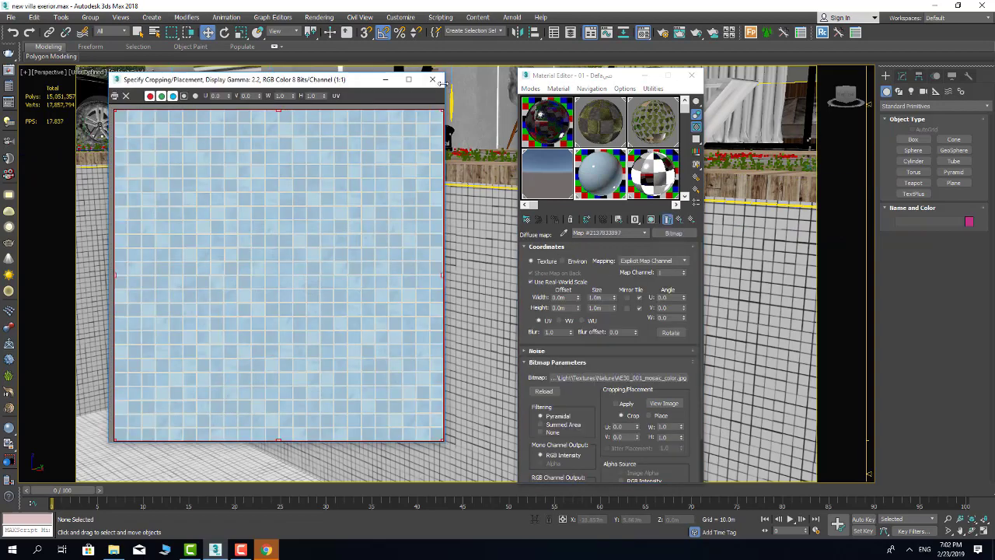
{"action": "left_click", "coordinate": [433, 79]}
Unhide all hidden objects and layers, then close the Material Editor.
{"action": "right_click", "coordinate": [404, 191]}
{"action": "left_click", "coordinate": [435, 139]}
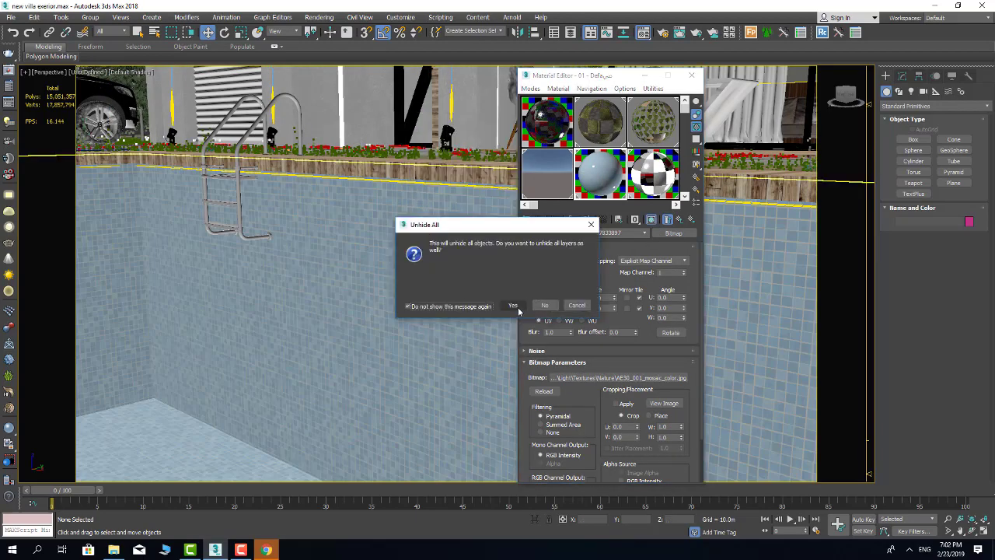
{"action": "left_click", "coordinate": [513, 306]}
{"action": "scroll", "coordinate": [430, 333], "scroll_direction": "down", "scroll_amount": 5}
{"action": "scroll", "coordinate": [389, 311], "scroll_direction": "down", "scroll_amount": 5}
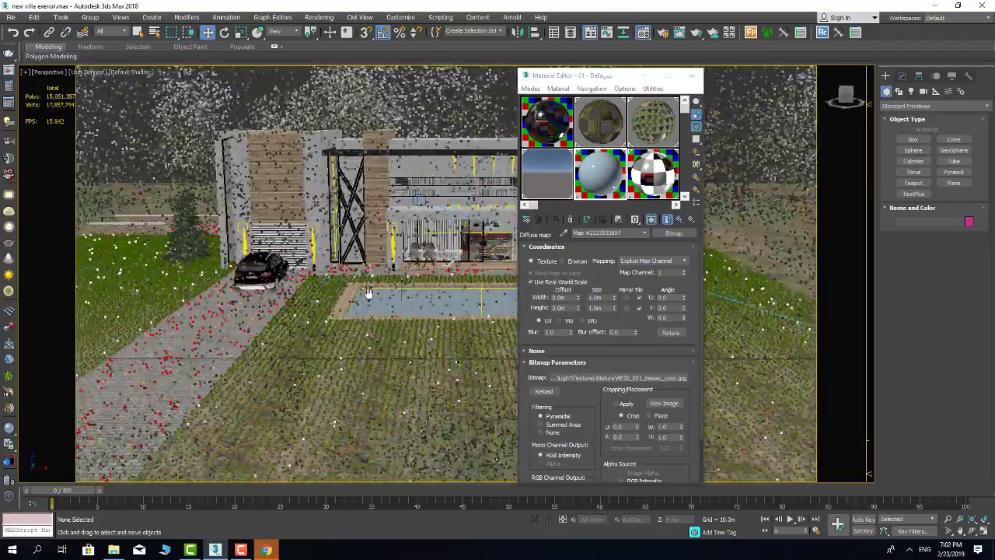
{"action": "middle_click_drag", "start_coordinate": [369, 293], "coordinate": [389, 234], "text": "alt"}
{"action": "scroll", "coordinate": [392, 215], "scroll_direction": "up", "scroll_amount": 10}
{"action": "scroll", "coordinate": [391, 215], "scroll_direction": "down", "scroll_amount": 15}
{"action": "scroll", "coordinate": [412, 206], "scroll_direction": "up", "scroll_amount": 3}
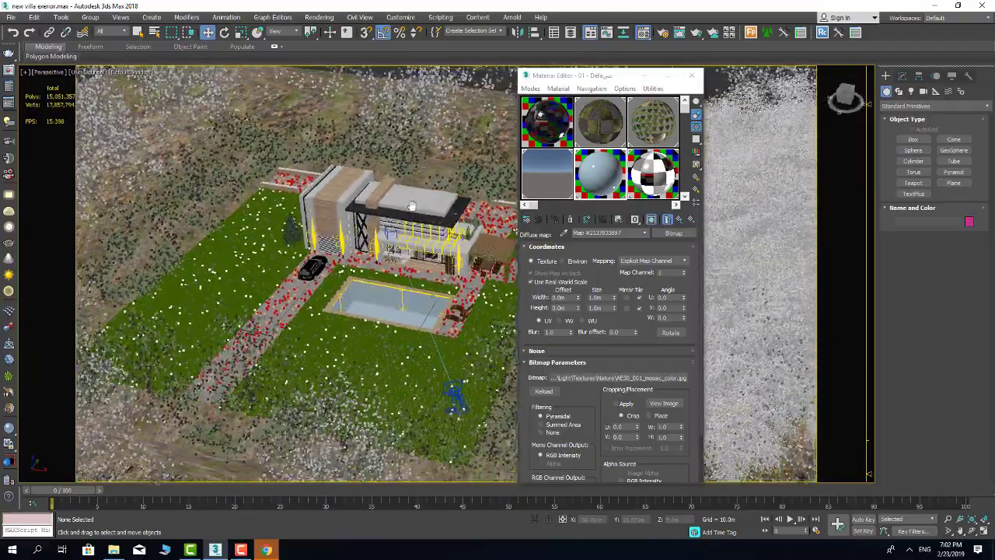
{"action": "scroll", "coordinate": [412, 206], "scroll_direction": "down", "scroll_amount": 2}
{"action": "left_click", "coordinate": [691, 75]}
{"action": "scroll", "coordinate": [488, 185], "scroll_direction": "down", "scroll_amount": 3}
Set the VRaySky environment map's sun intensity multiplier to 0.01.
{"action": "scroll", "coordinate": [488, 185], "scroll_direction": "down", "scroll_amount": 8}
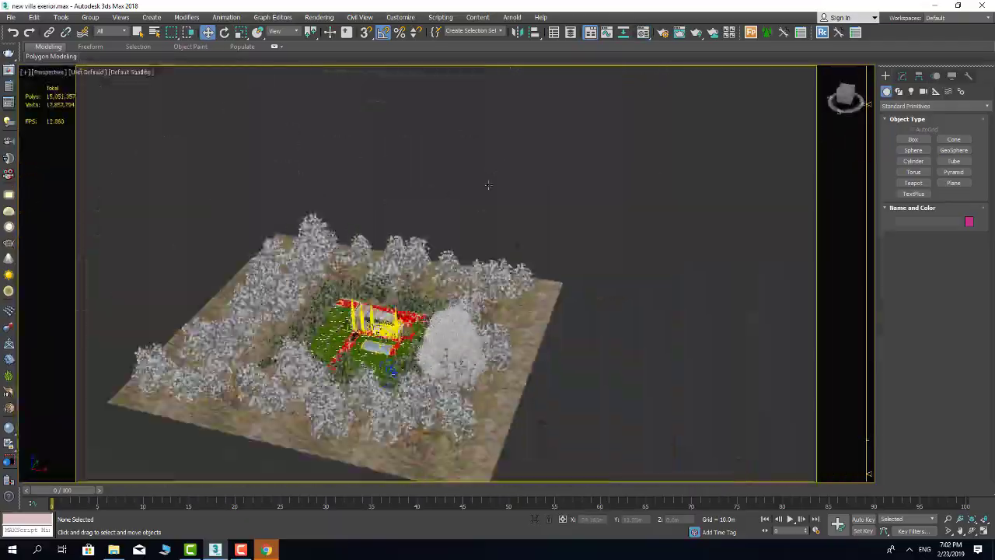
{"action": "scroll", "coordinate": [489, 185], "scroll_direction": "up", "scroll_amount": 2}
{"action": "key", "text": "8"}
{"action": "key", "text": "m"}
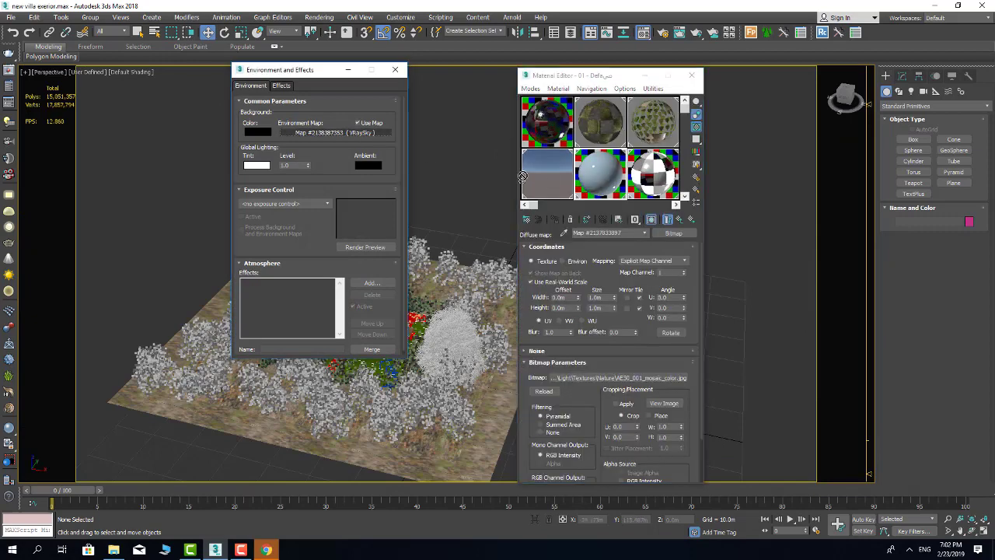
{"action": "double_click", "coordinate": [523, 176]}
{"action": "double_click", "coordinate": [677, 299]}
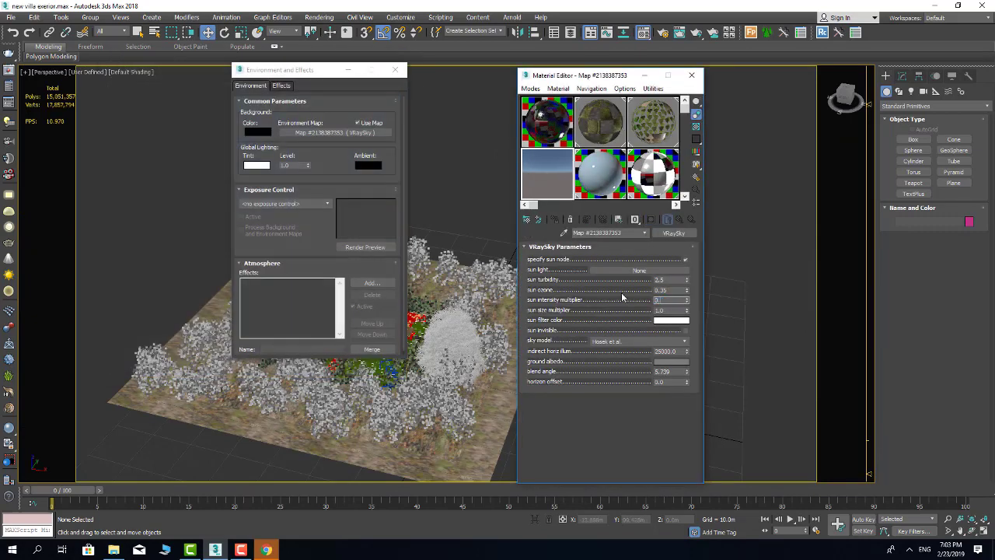
{"action": "type", "text": "01"}
{"action": "key", "text": "Return"}
Close the environment and material dialogs and view the villa through PhysCamera002.
{"action": "key", "text": "8"}
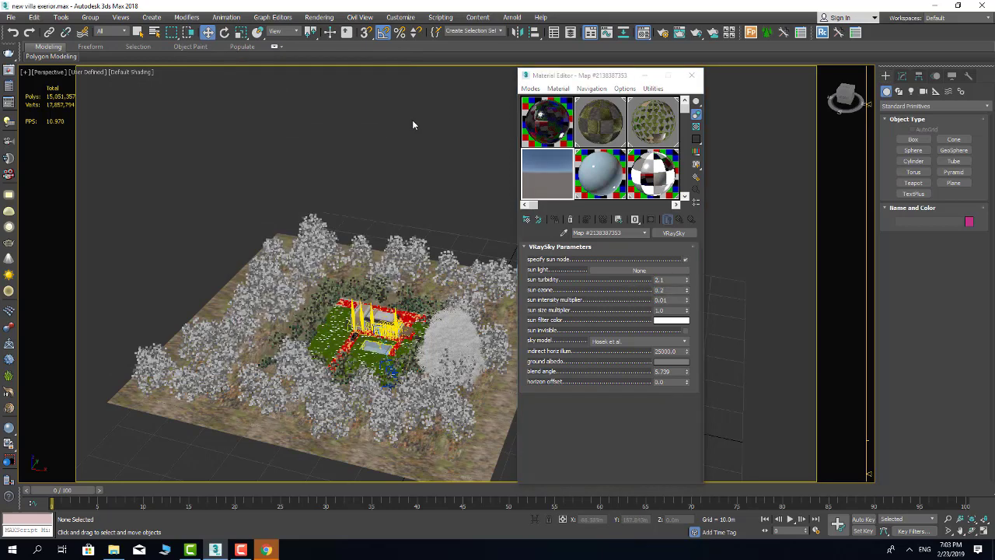
{"action": "key", "text": "c"}
{"action": "key", "text": "m"}
{"action": "left_click", "coordinate": [319, 17]}
In Render Setup, set the V-Ray noise threshold to 0.005.
{"action": "left_click", "coordinate": [331, 72]}
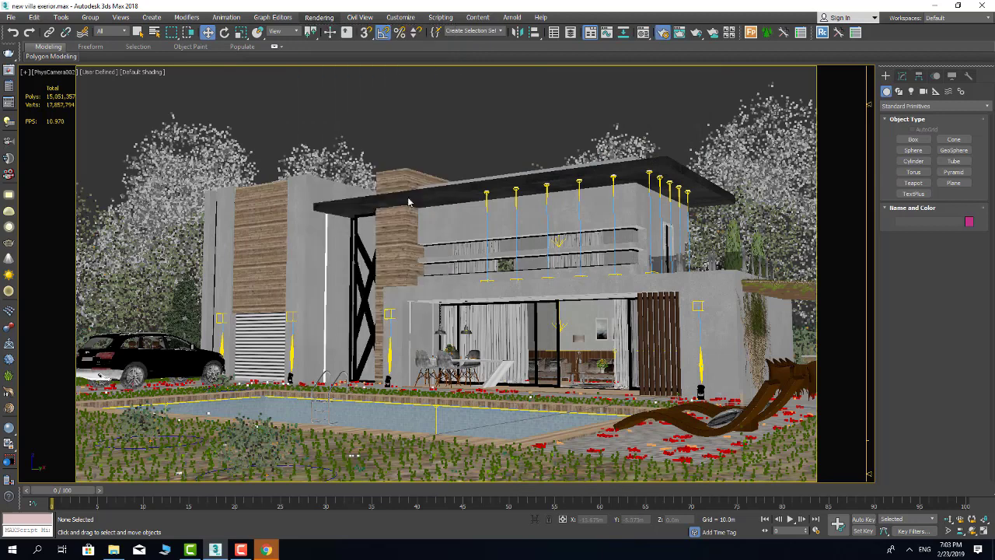
{"action": "double_click", "coordinate": [689, 295]}
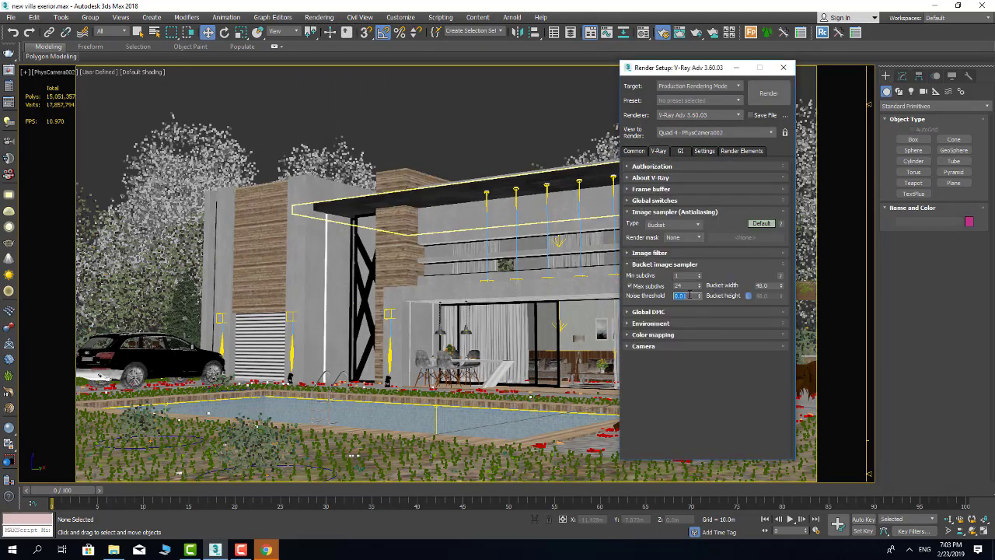
{"action": "left_click", "coordinate": [653, 322]}
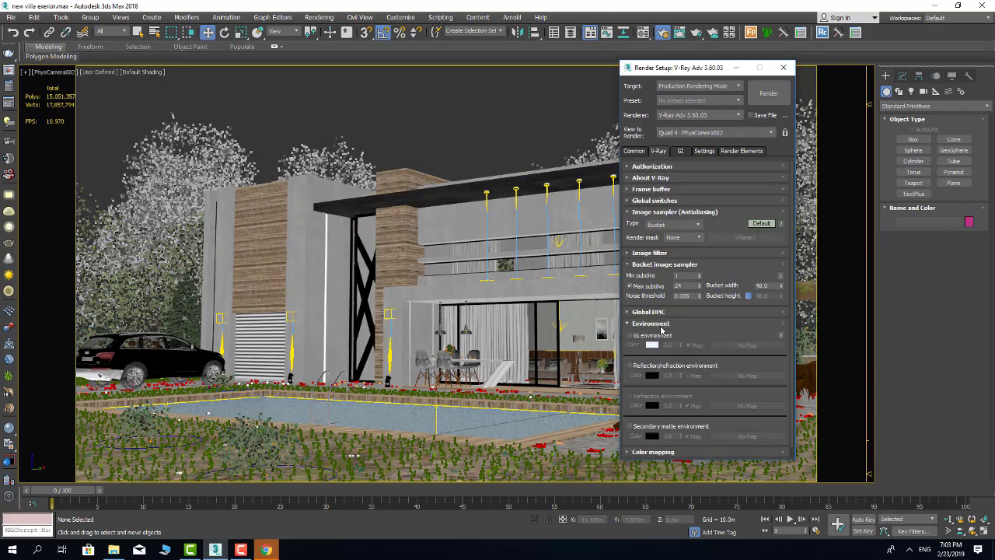
{"action": "left_click", "coordinate": [653, 323]}
{"action": "left_click", "coordinate": [657, 335]}
Review GI, render elements and the 1920×1080 HDTV output, then close Render Setup.
{"action": "left_click", "coordinate": [680, 150]}
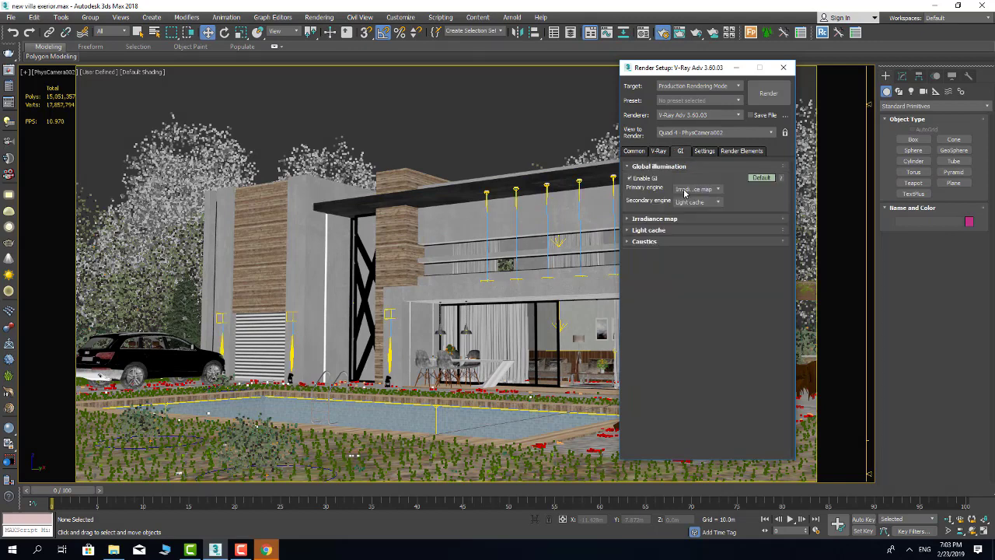
{"action": "left_click", "coordinate": [739, 151]}
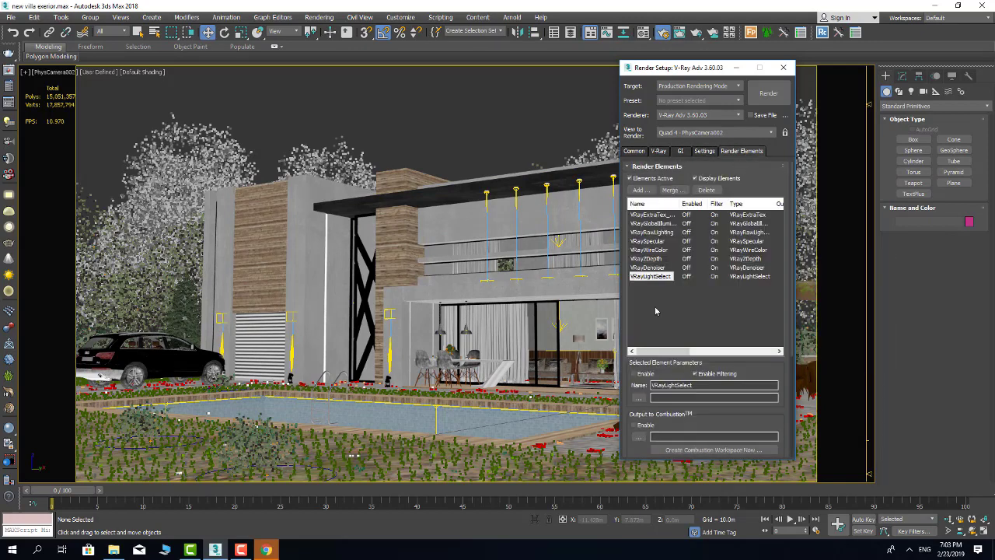
{"action": "left_click", "coordinate": [634, 152]}
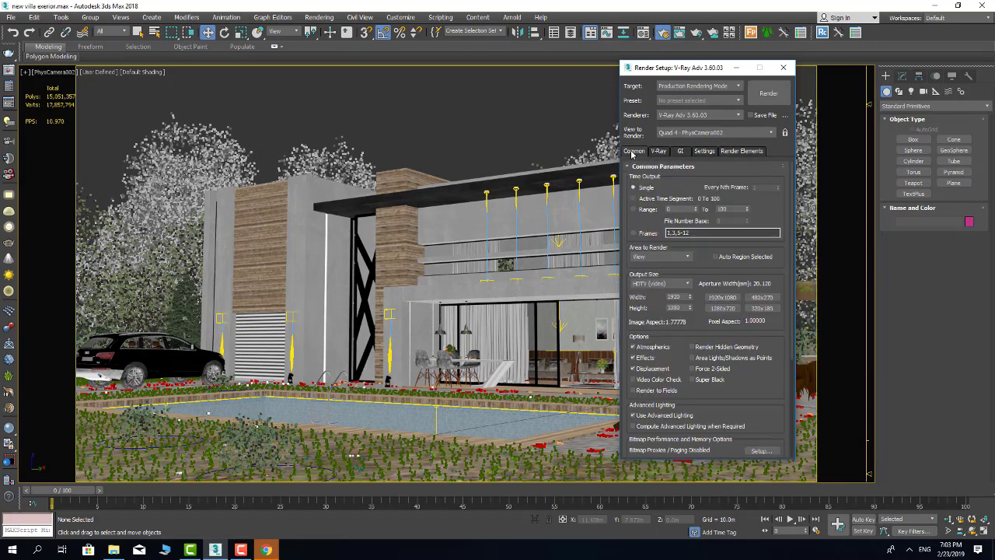
{"action": "left_click", "coordinate": [785, 89]}
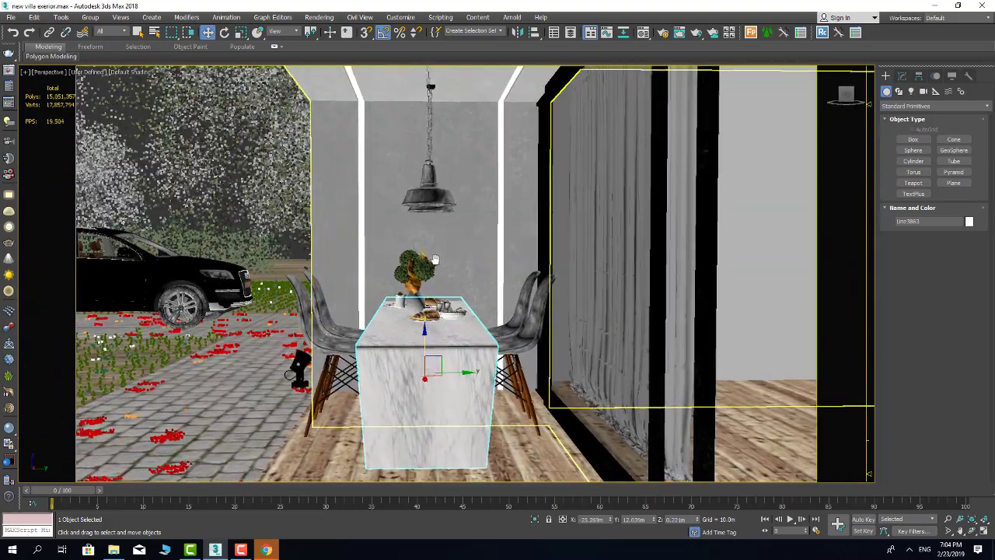
Orbit around the dining table, switch to PhysCamera002 and start the 1920×1080 render.
{"action": "left_click", "coordinate": [434, 259]}
{"action": "middle_click_drag", "start_coordinate": [434, 259], "coordinate": [559, 247], "text": "alt"}
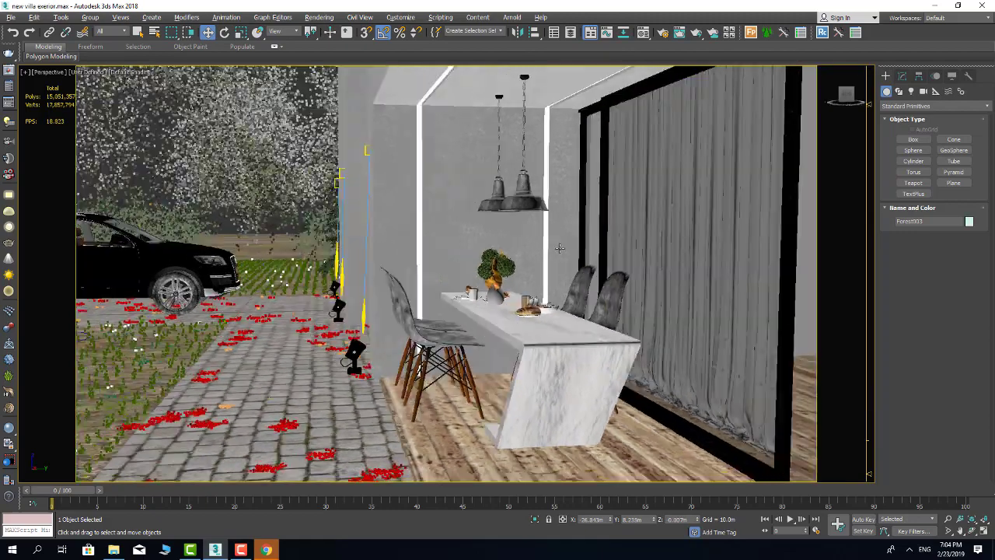
{"action": "key", "text": "c"}
{"action": "key", "text": "shift+q"}
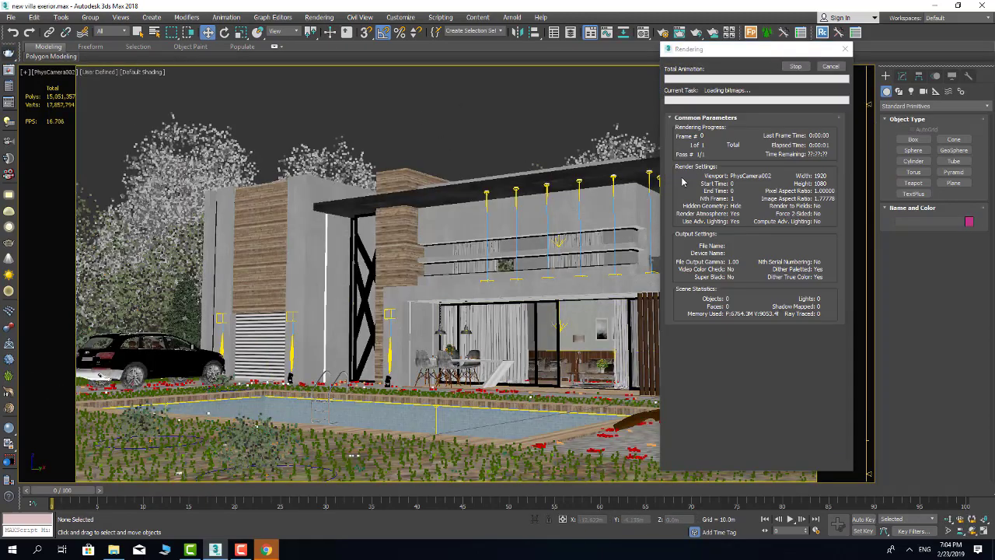